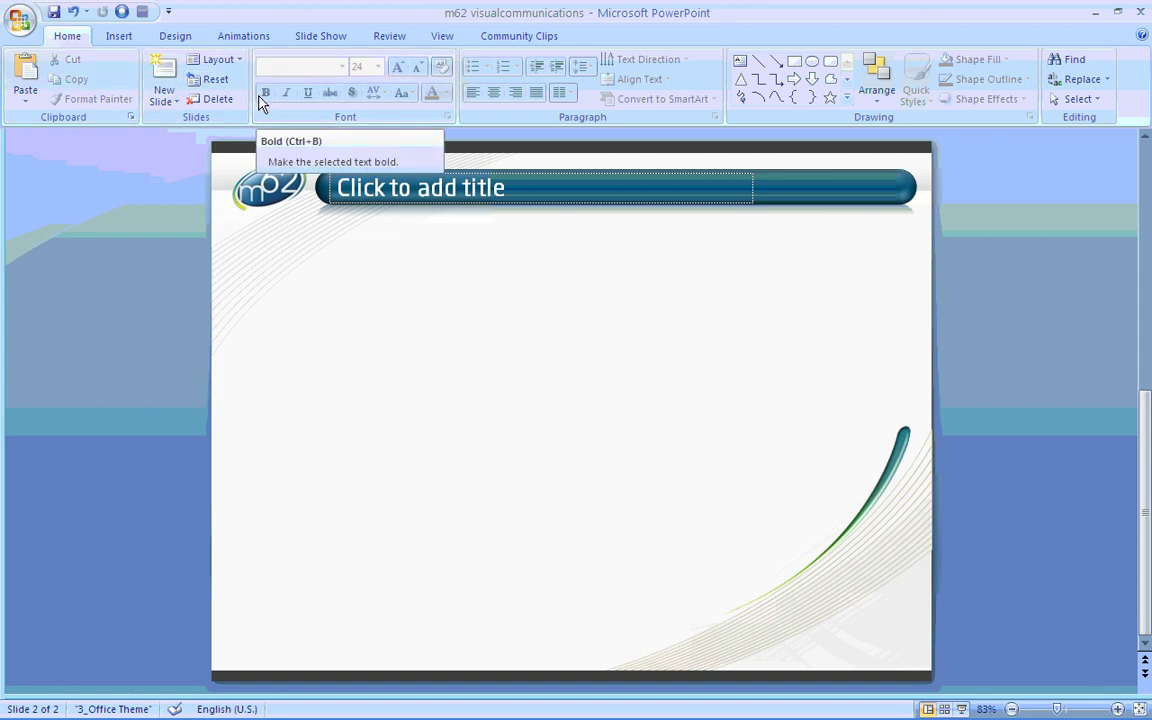
Insert a Clustered Column chart after previewing line, pie, bar, scatter, doughnut, bubble and radar types
{"action": "left_click", "coordinate": [119, 37]}
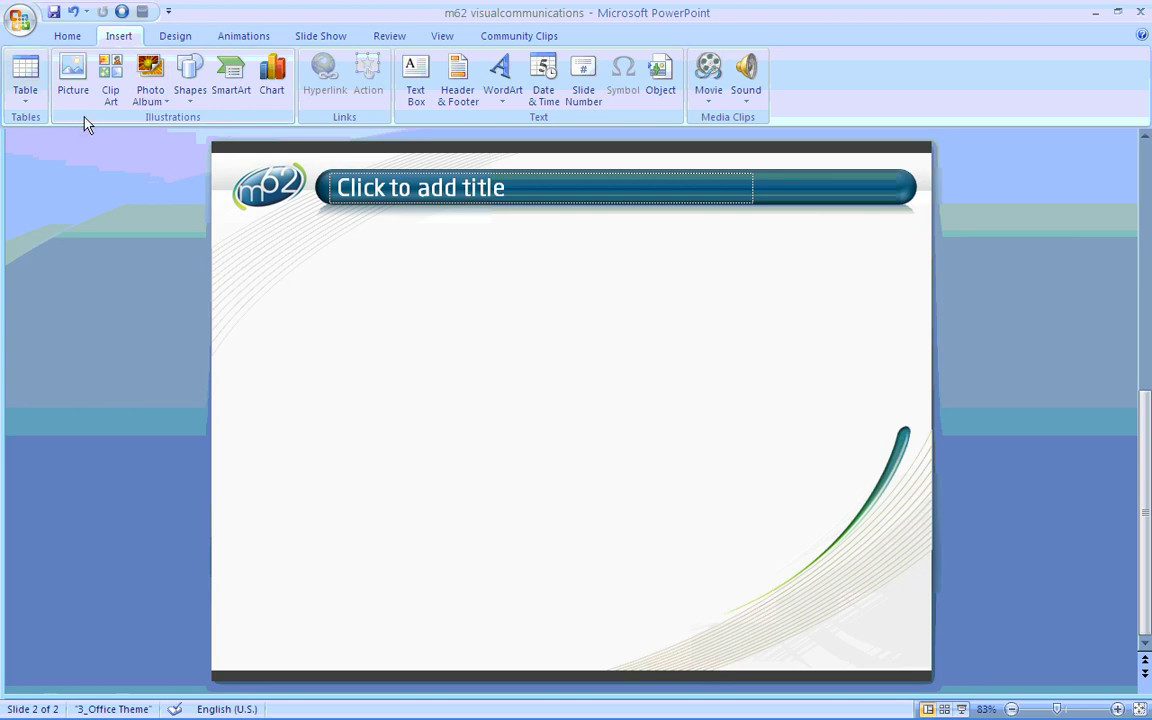
{"action": "left_click", "coordinate": [274, 78]}
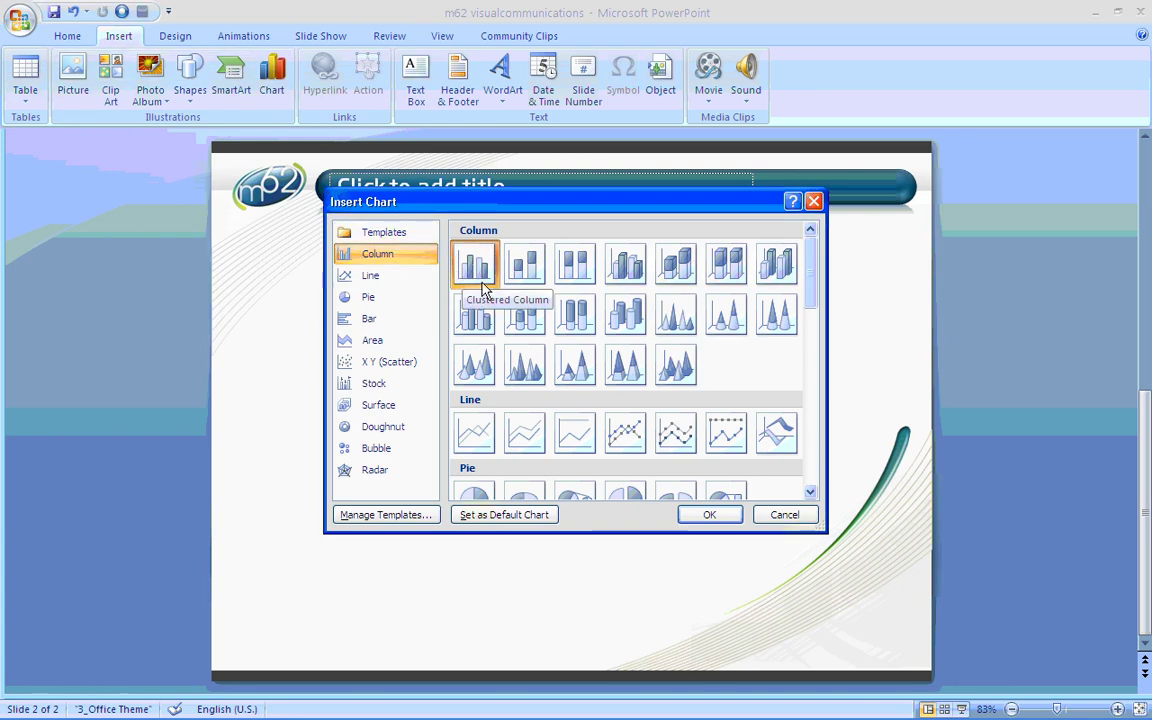
{"action": "left_click", "coordinate": [386, 280]}
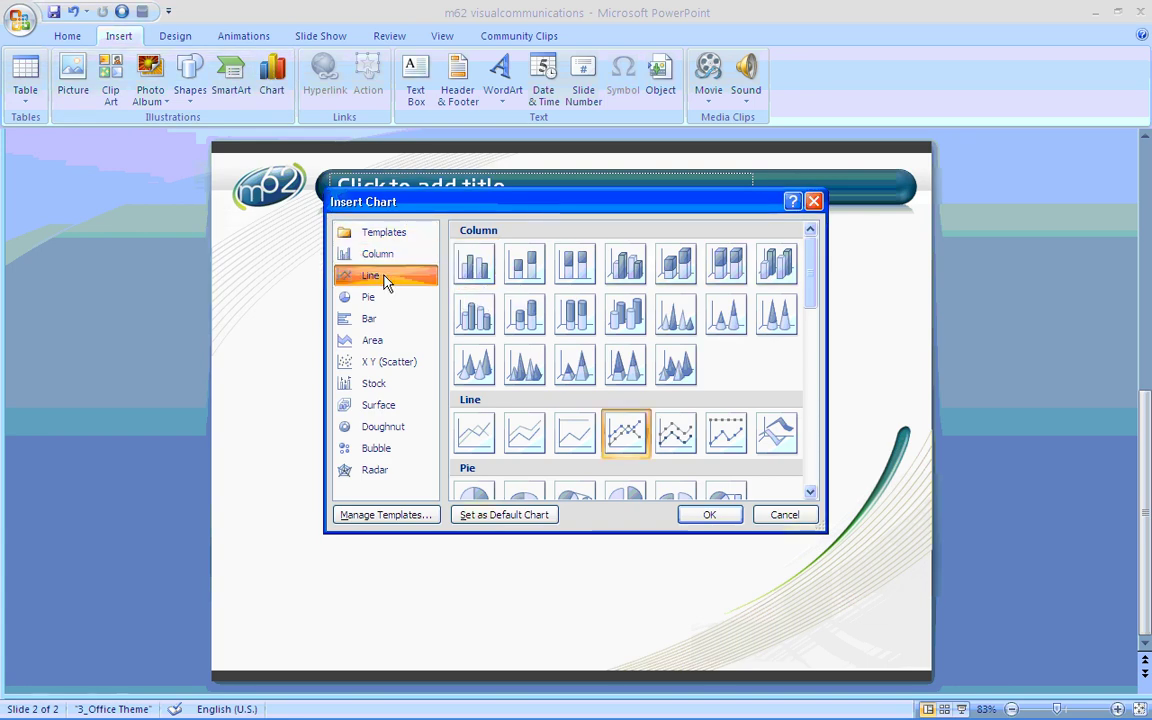
{"action": "left_click", "coordinate": [370, 297]}
{"action": "left_click", "coordinate": [370, 320]}
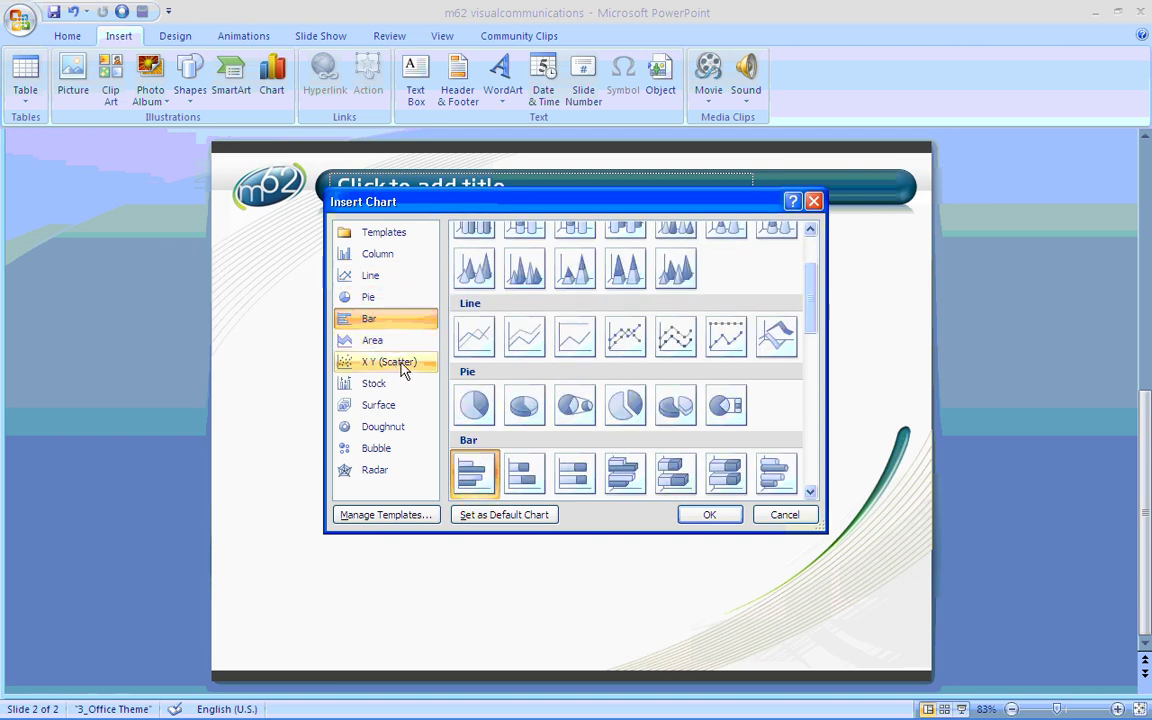
{"action": "left_click", "coordinate": [403, 364]}
{"action": "left_click", "coordinate": [400, 427]}
{"action": "left_click", "coordinate": [380, 448]}
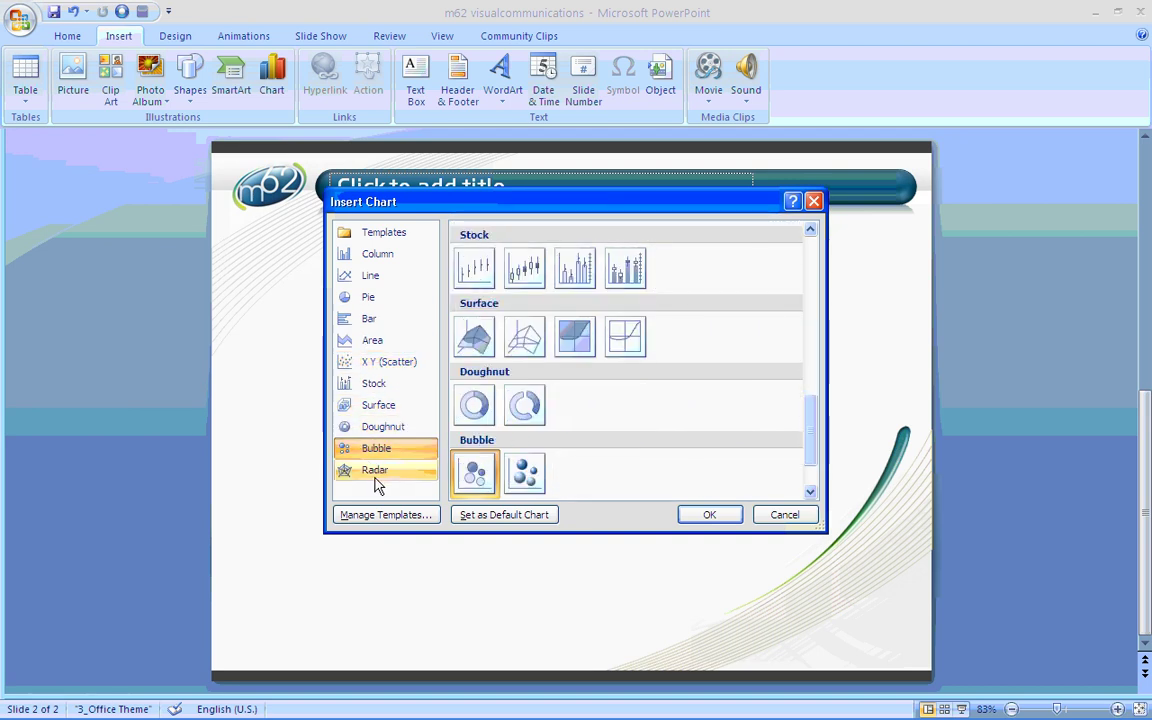
{"action": "left_click", "coordinate": [377, 474]}
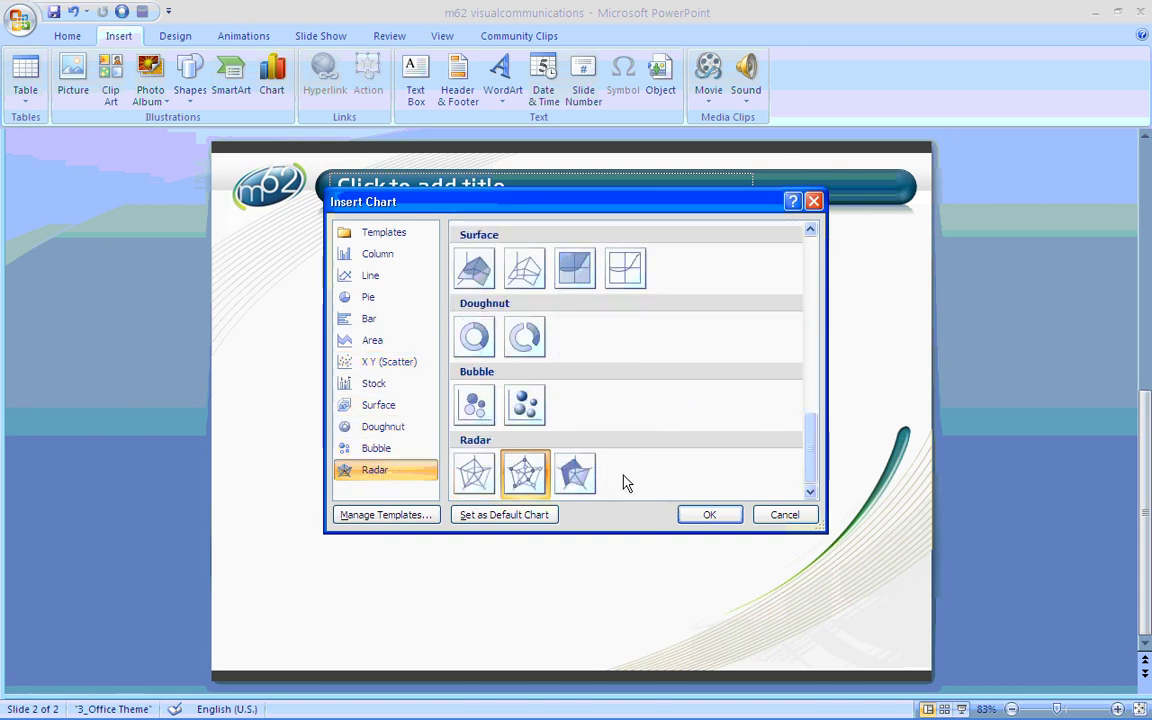
{"action": "left_click", "coordinate": [380, 254]}
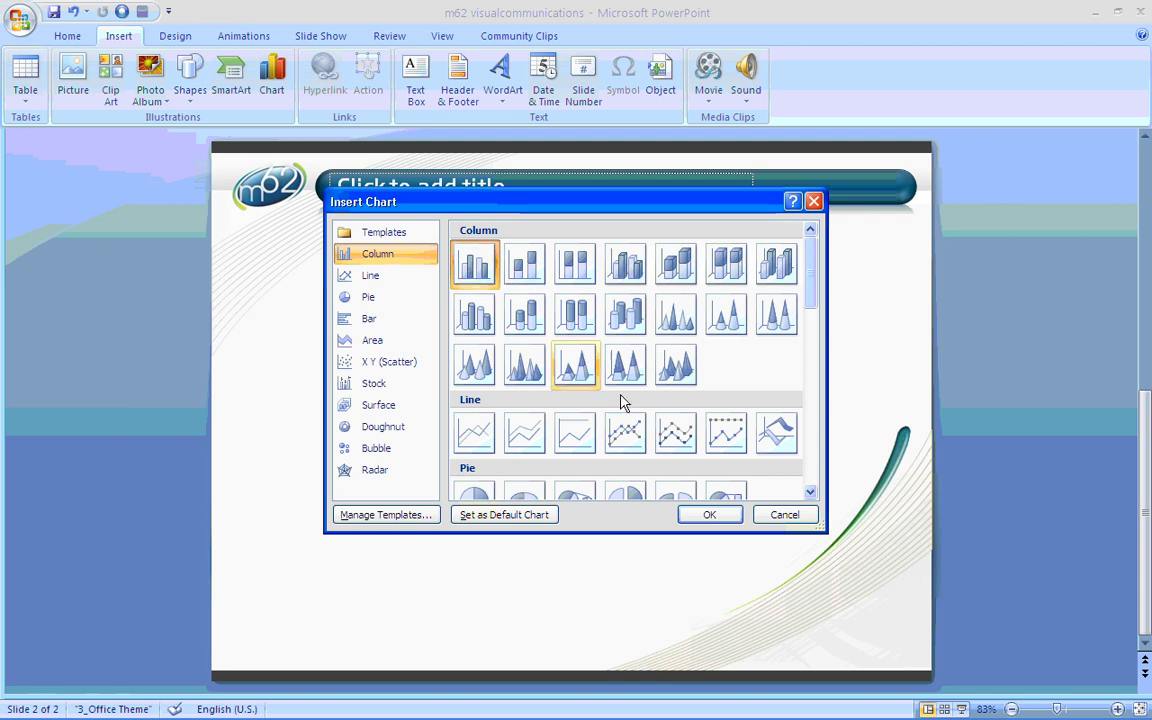
{"action": "left_click", "coordinate": [707, 514]}
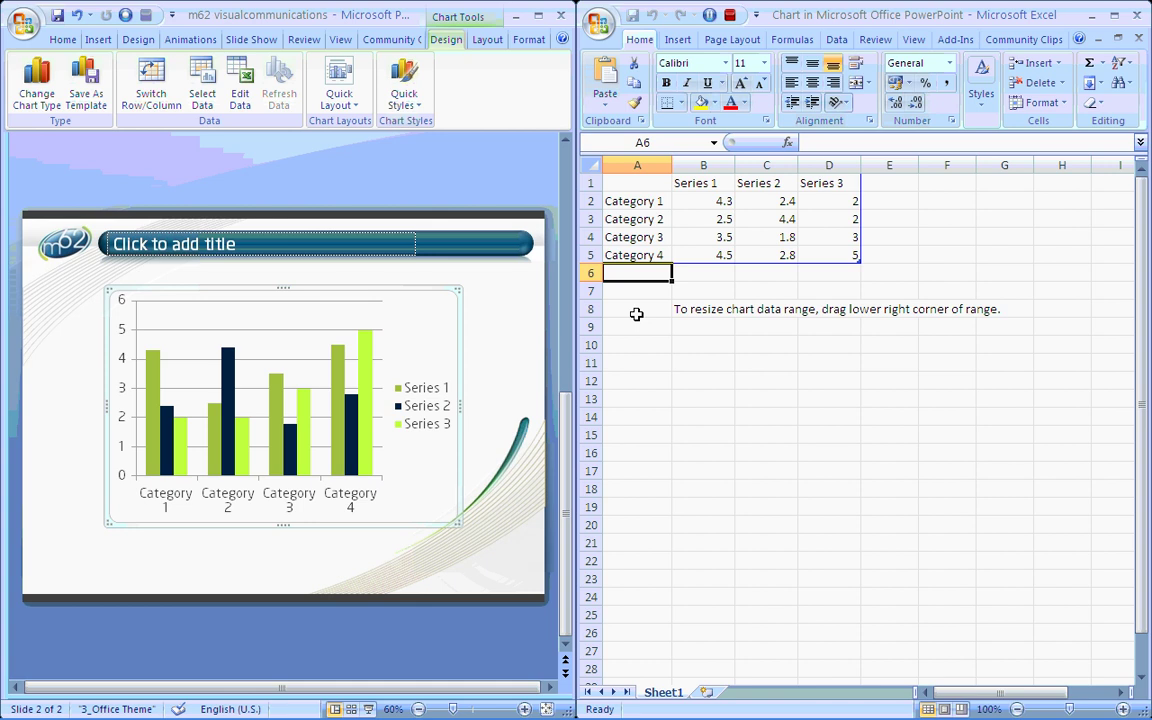
Once Excel opens the sample data, select cell A2 to begin relabelling the first category
{"action": "left_click", "coordinate": [634, 201]}
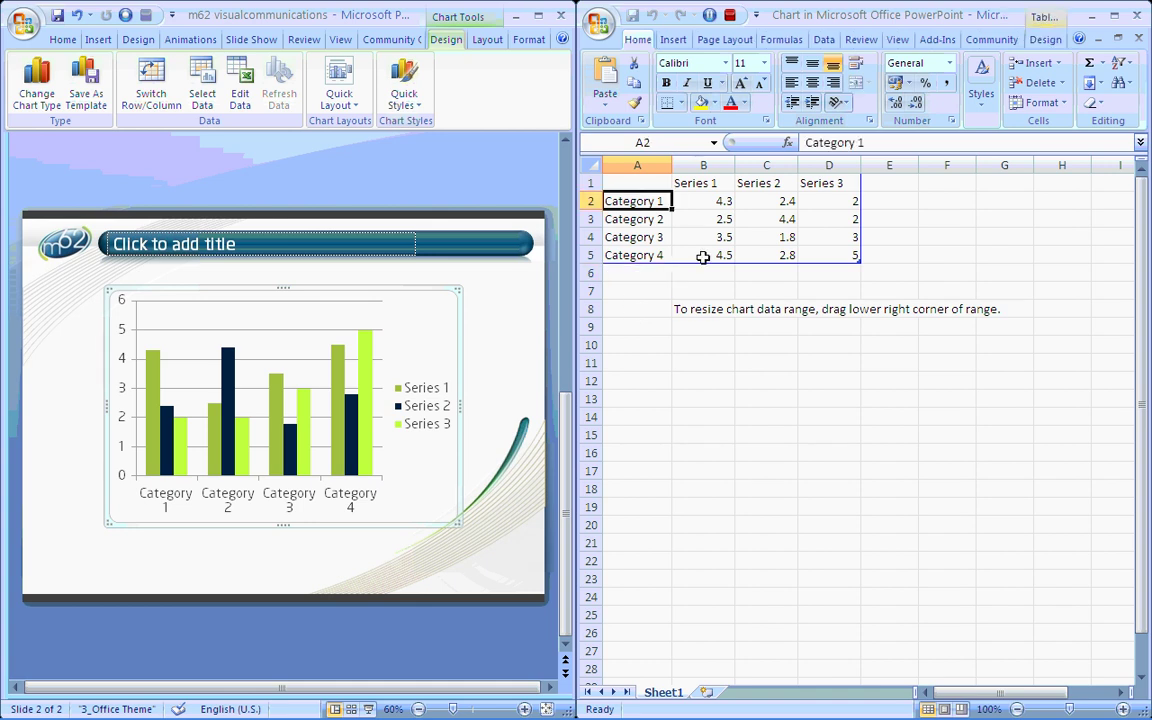
Relabel the categories in A2:A5 as 2005, 2006, 2007 and 2008
{"action": "type", "text": "2005"}
{"action": "key", "text": "Return"}
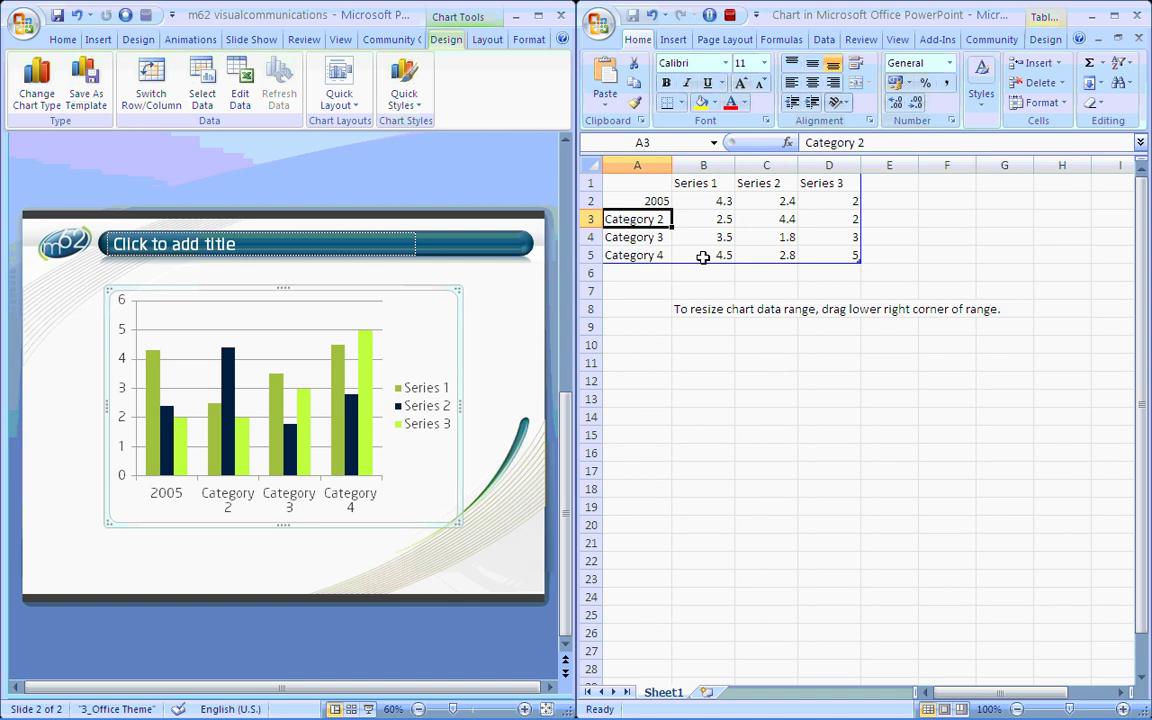
{"action": "type", "text": "2006"}
{"action": "key", "text": "Return"}
{"action": "type", "text": "20"}
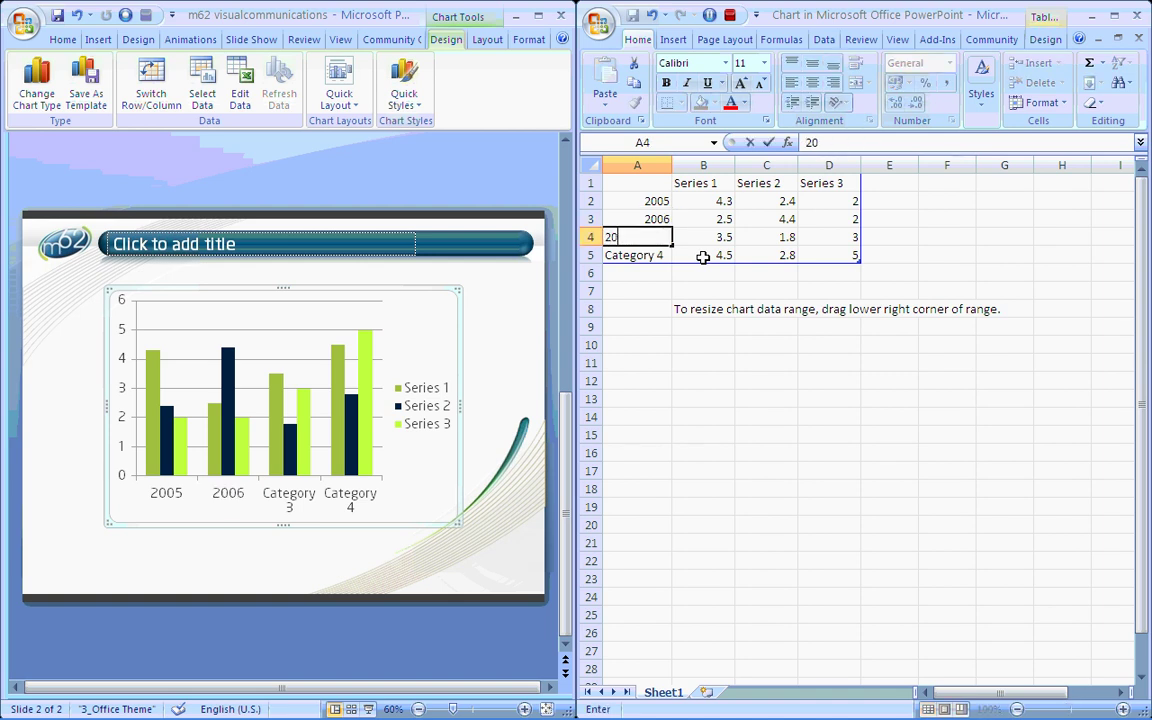
{"action": "type", "text": "07"}
{"action": "key", "text": "Return"}
{"action": "type", "text": "2008"}
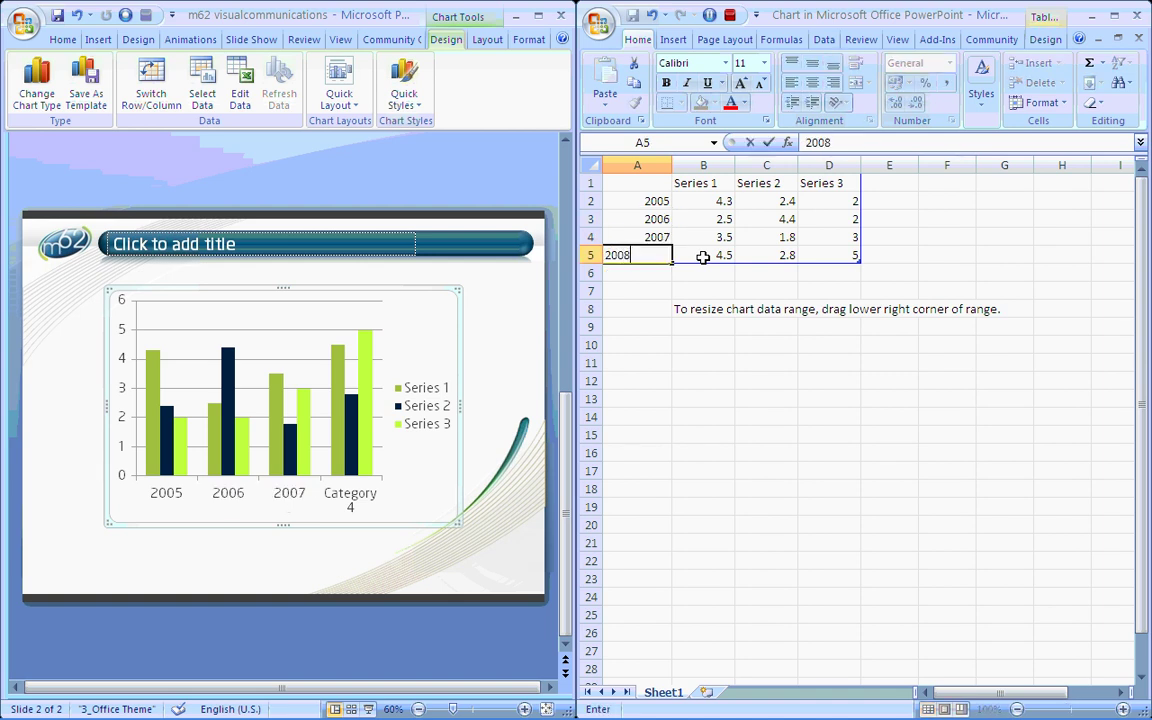
{"action": "left_click", "coordinate": [703, 257]}
Rename the series headings in B1:D1 to Product A, Product B and Product C
{"action": "key", "text": "Up"}
{"action": "key", "text": "Up"}
{"action": "key", "text": "Up"}
{"action": "key", "text": "Up"}
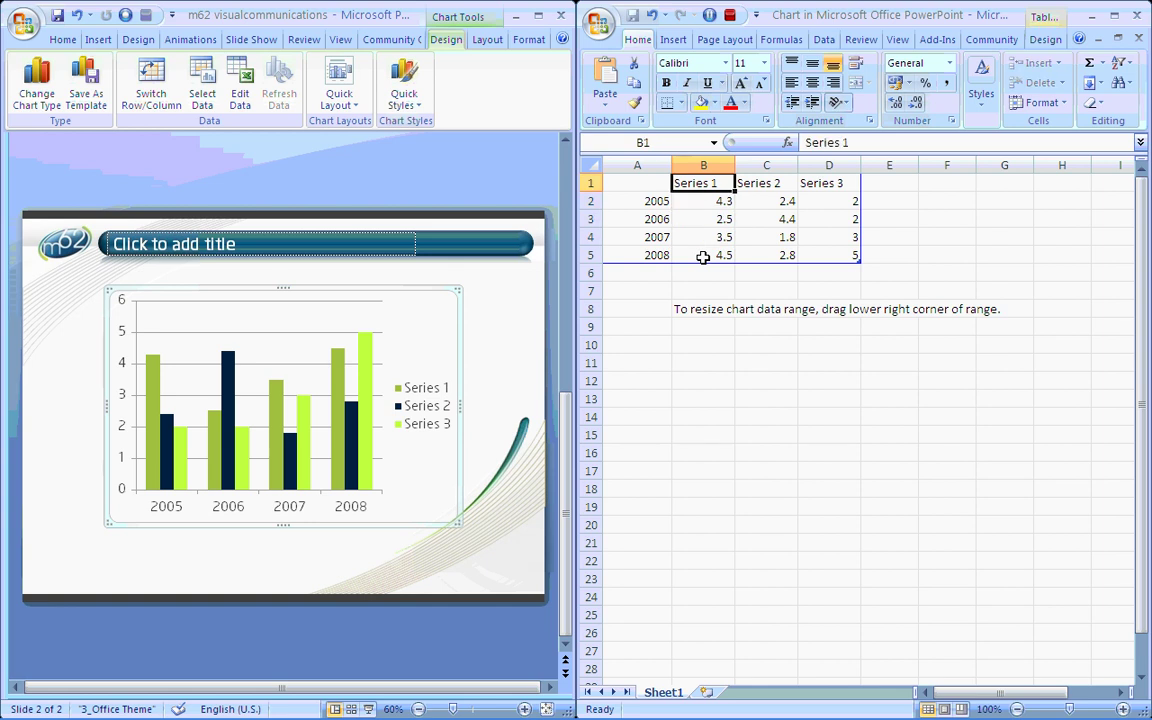
{"action": "type", "text": "Product A"}
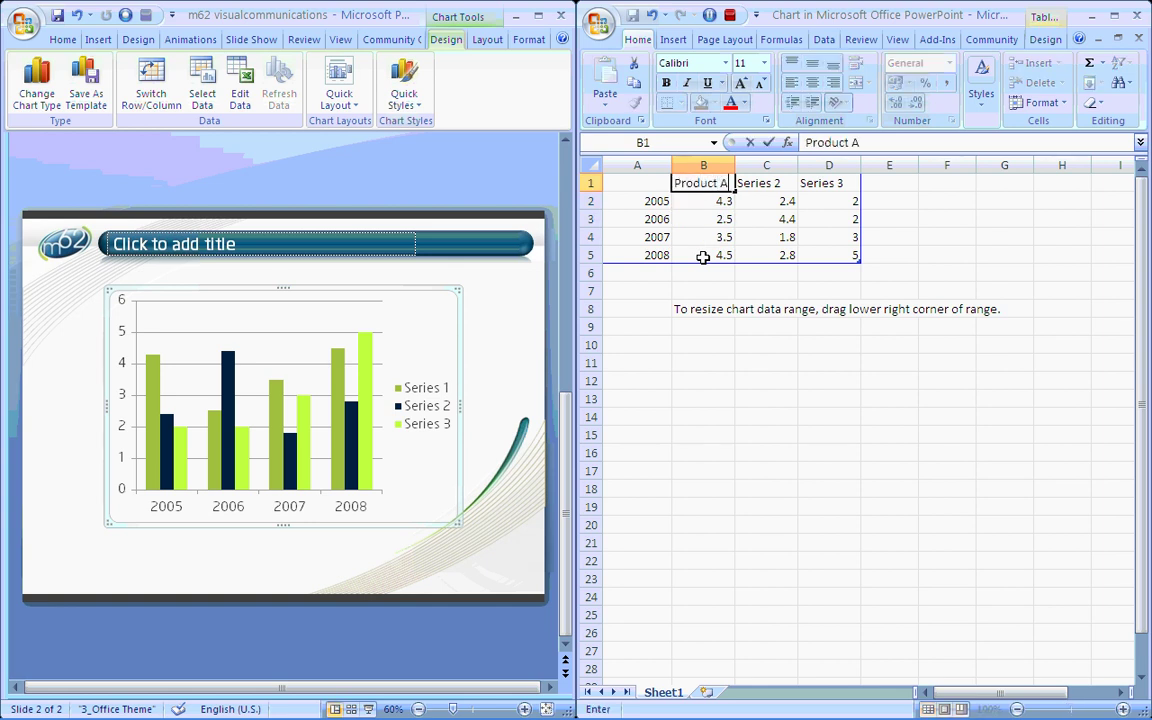
{"action": "key", "text": "Tab"}
{"action": "type", "text": "Product B"}
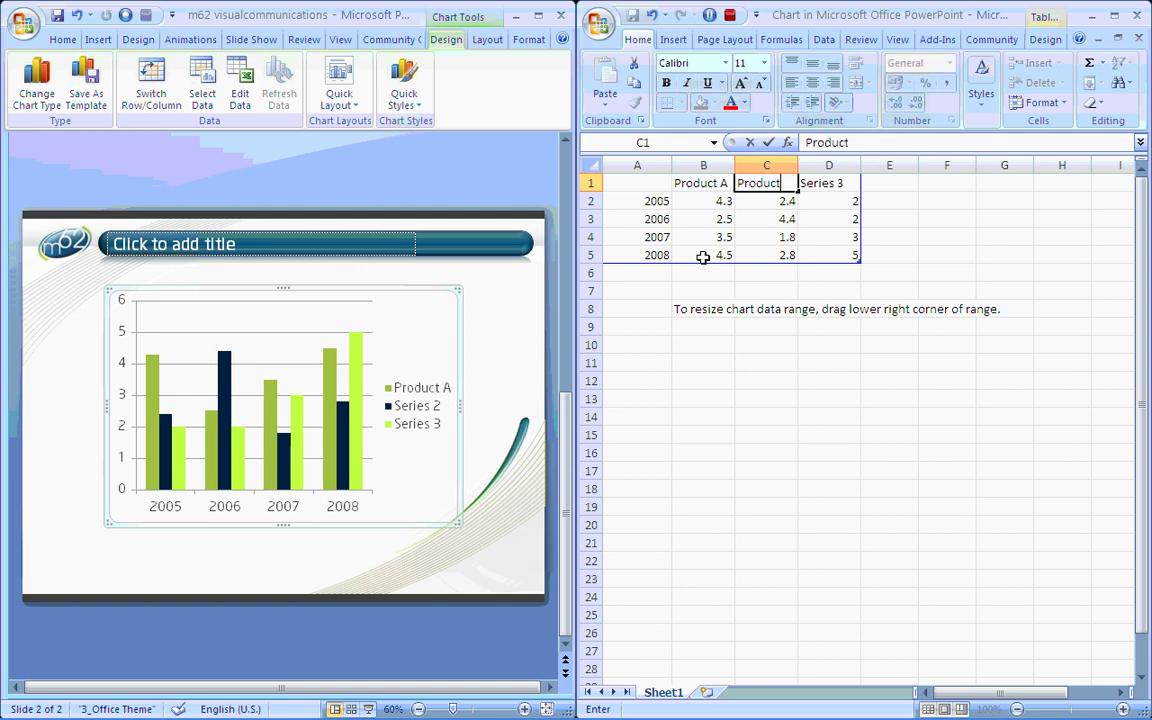
{"action": "key", "text": "Tab"}
{"action": "type", "text": "Product"}
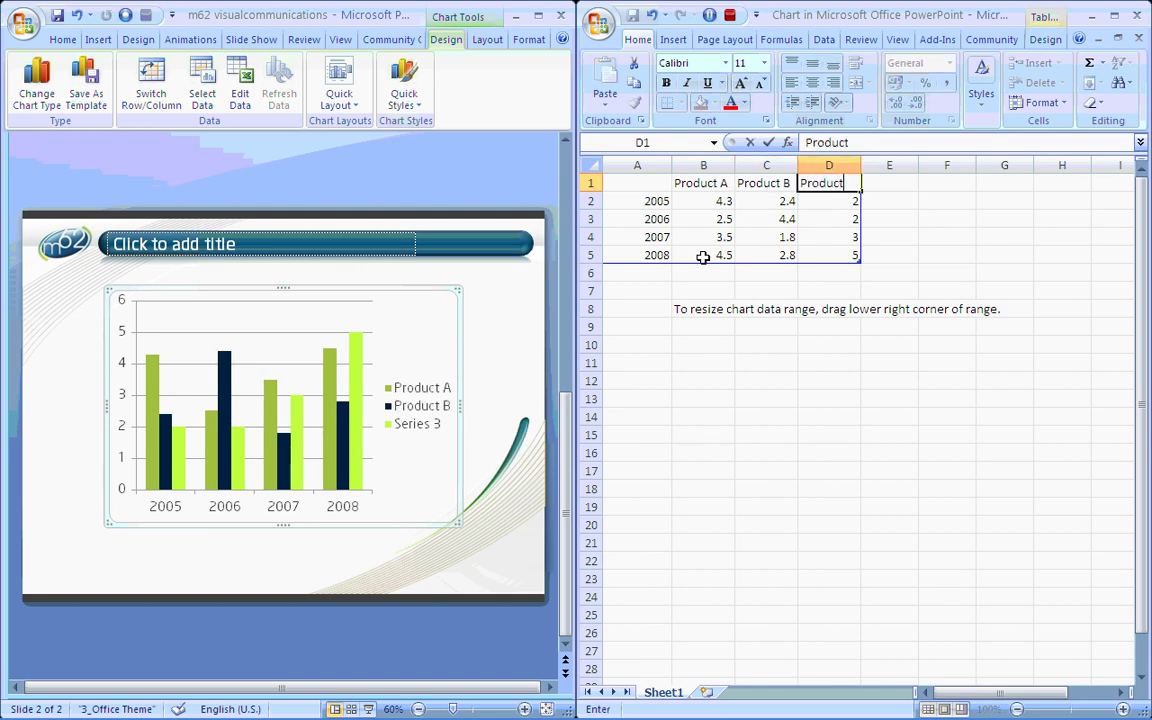
{"action": "type", "text": " C"}
{"action": "key", "text": "Return"}
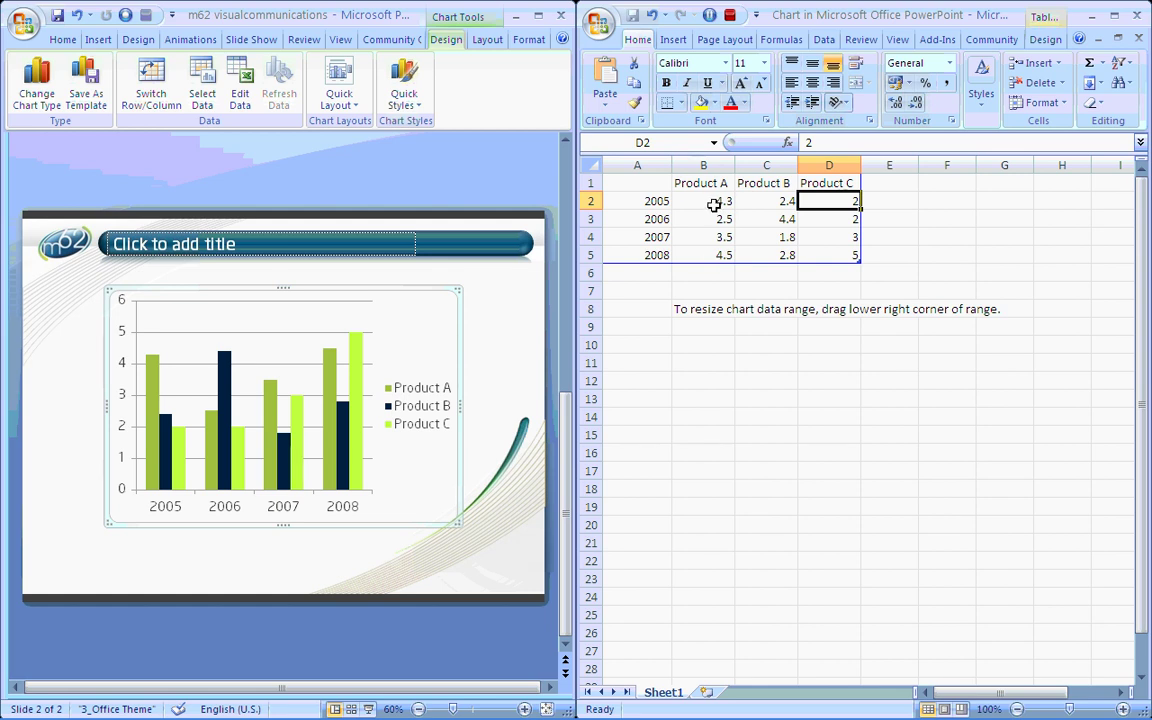
Enter Product A's values 1, 2, 4, 8 in B2:B5
{"action": "left_click", "coordinate": [714, 203]}
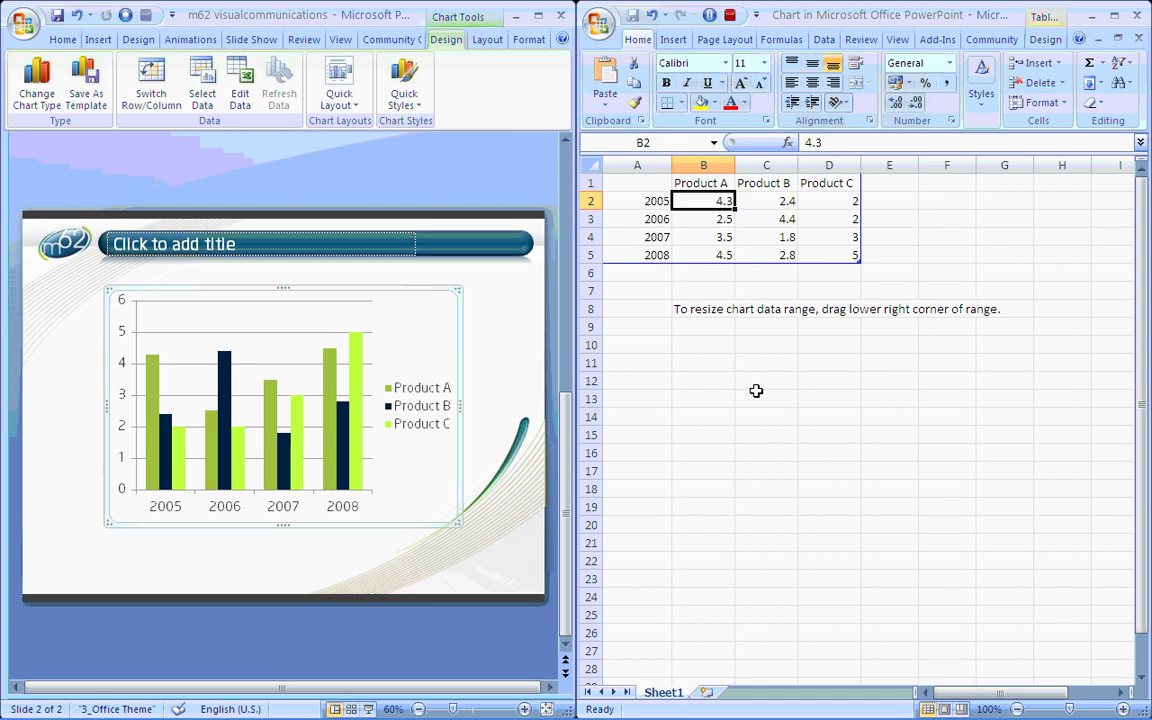
{"action": "type", "text": "1"}
{"action": "key", "text": "Return"}
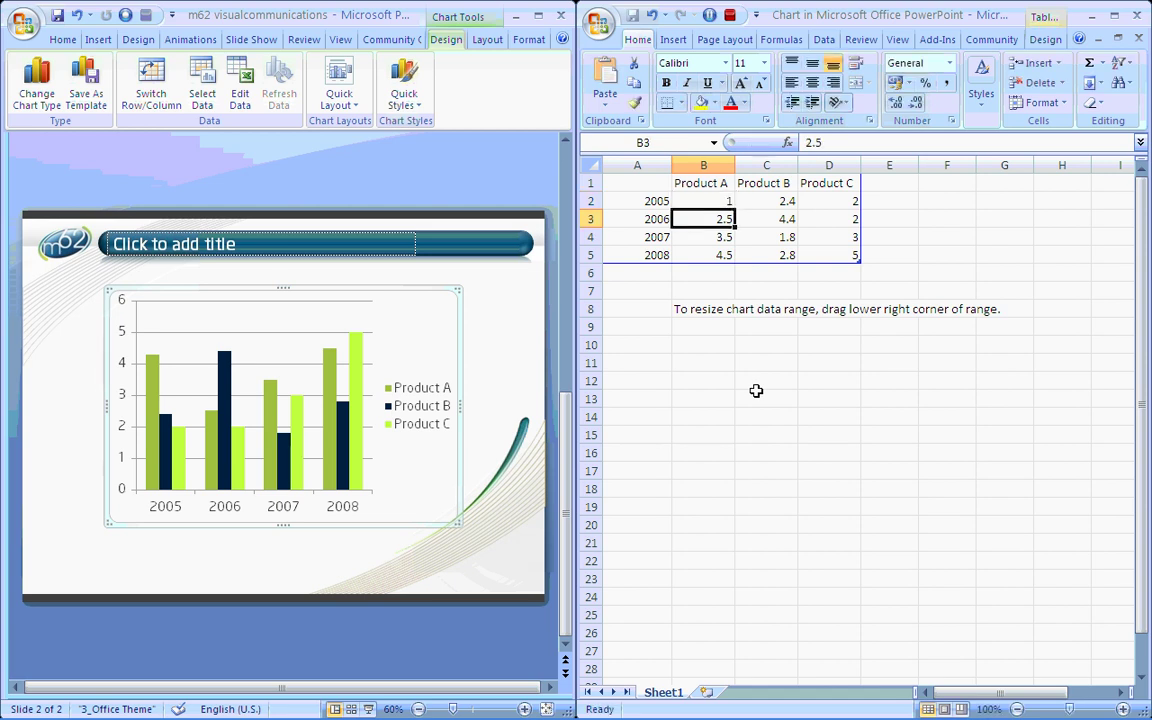
{"action": "type", "text": "2"}
{"action": "key", "text": "Return"}
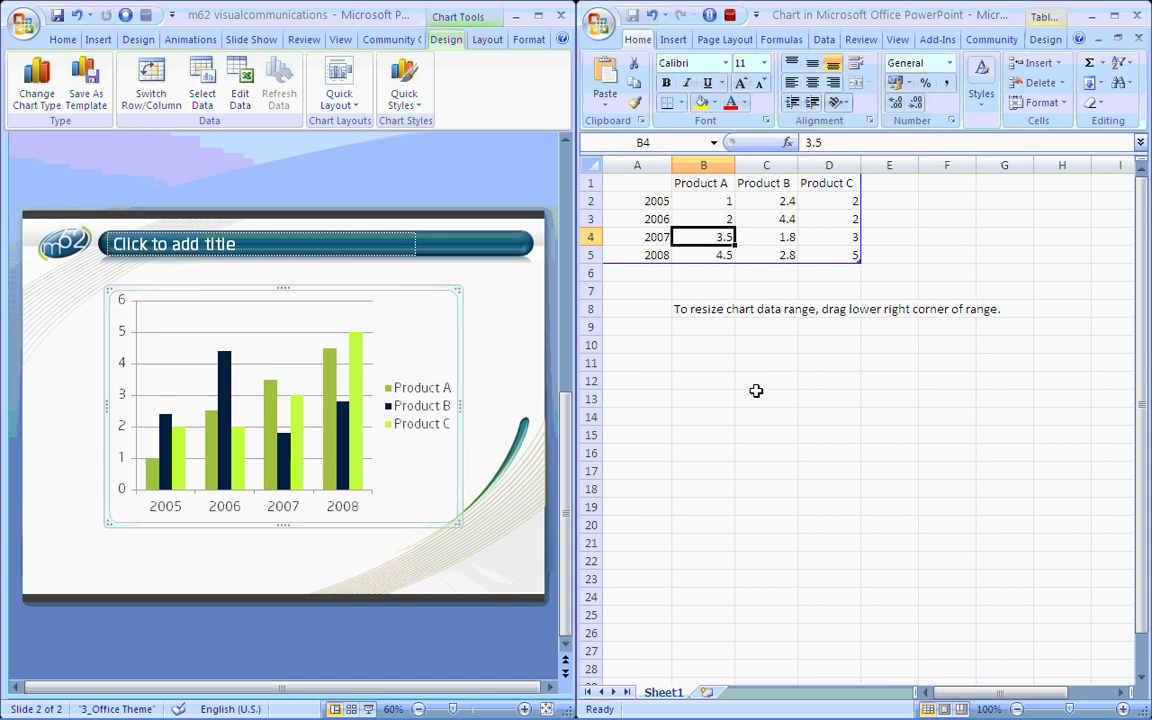
{"action": "type", "text": "4"}
{"action": "key", "text": "Return"}
{"action": "type", "text": "8"}
{"action": "key", "text": "Tab"}
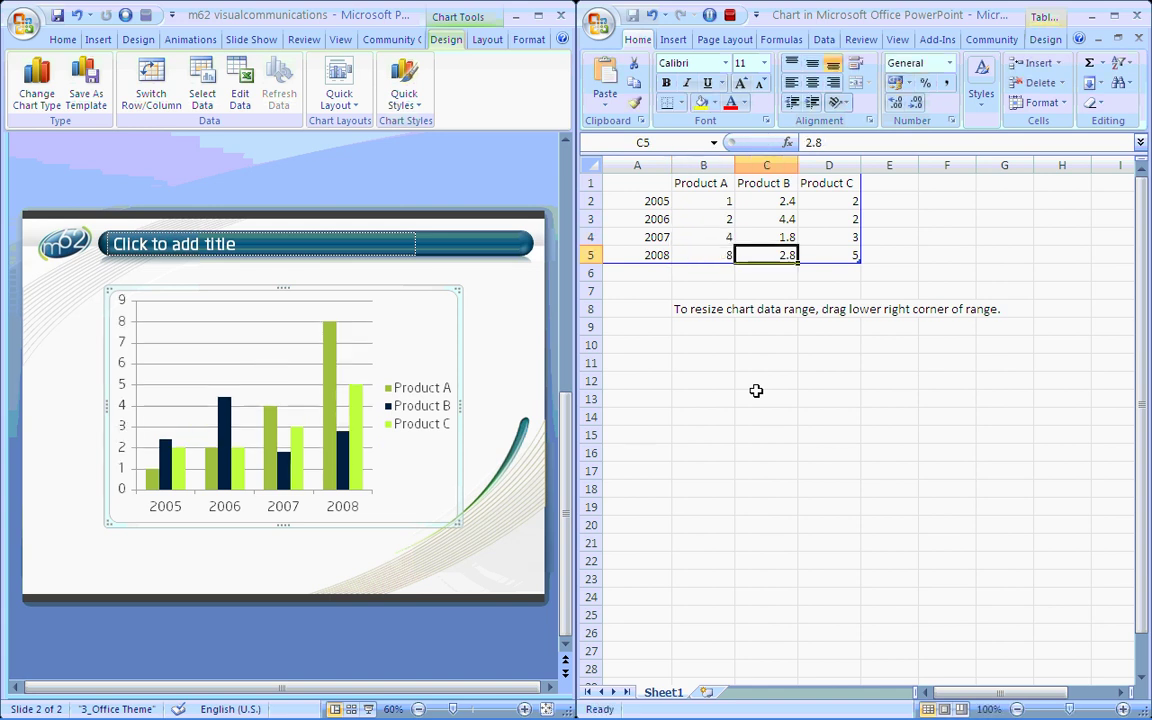
Enter Product B's values 8, 4, 2, 1 in C2:C5
{"action": "key", "text": "Up"}
{"action": "key", "text": "Up"}
{"action": "key", "text": "Up"}
{"action": "type", "text": "8"}
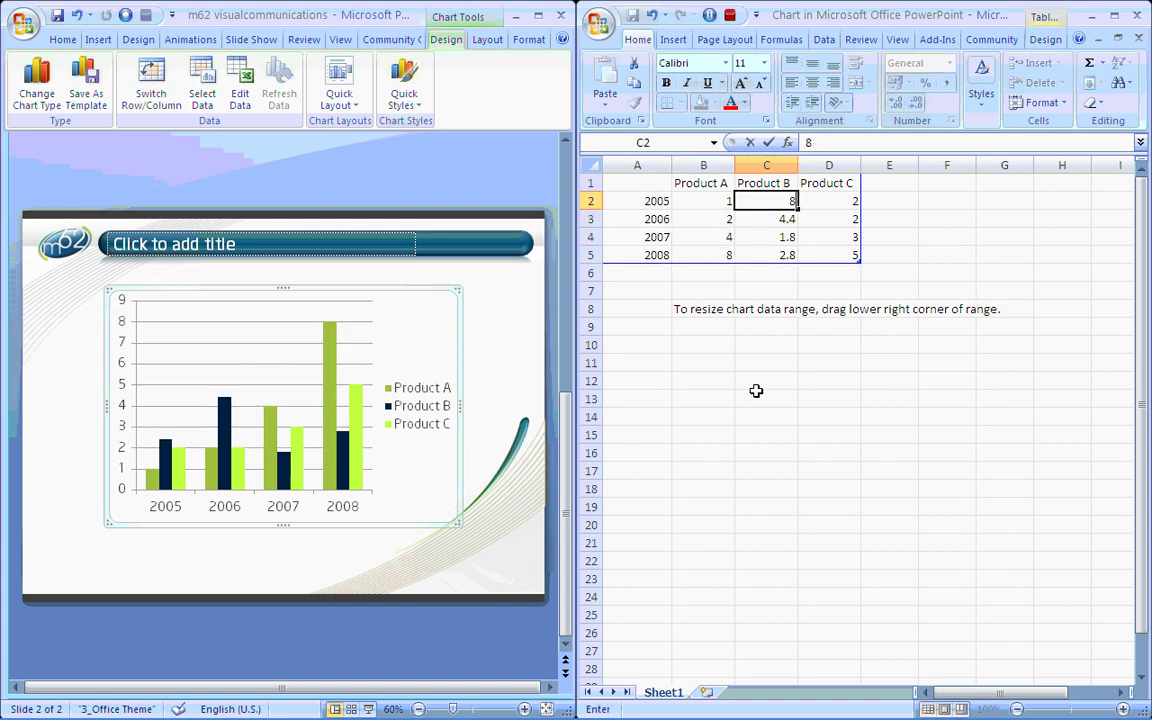
{"action": "key", "text": "Return"}
{"action": "type", "text": "4"}
{"action": "key", "text": "Return"}
{"action": "type", "text": "2"}
{"action": "key", "text": "Return"}
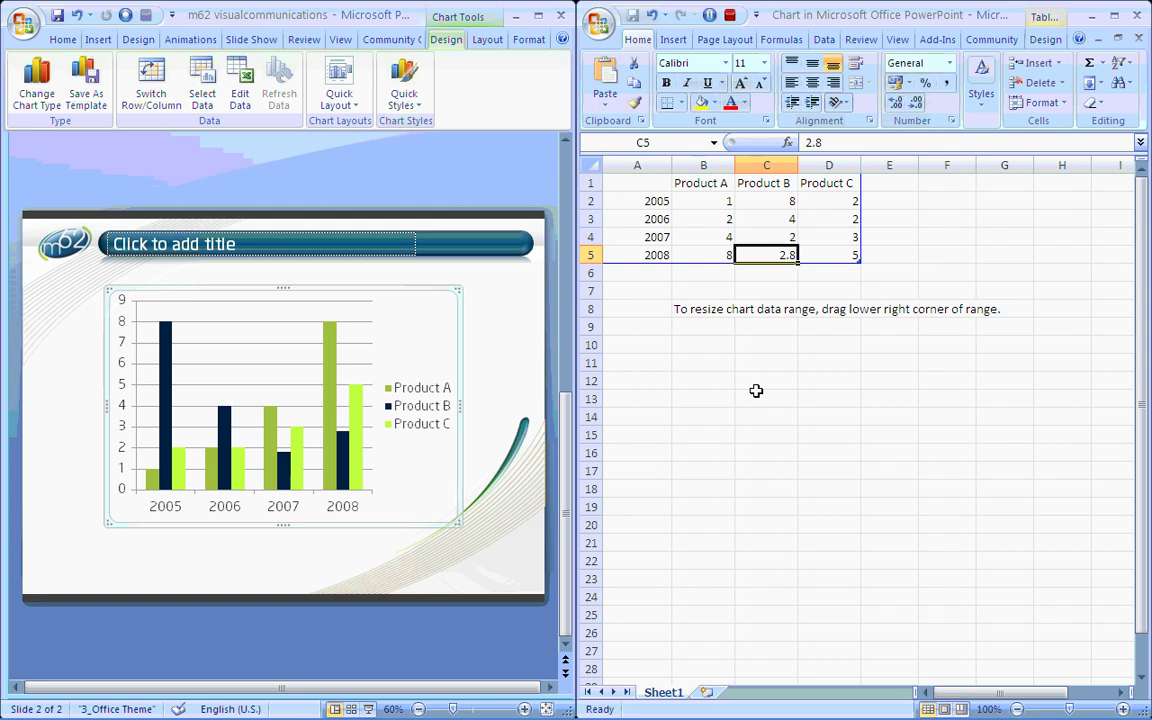
{"action": "type", "text": "1"}
{"action": "key", "text": "Tab"}
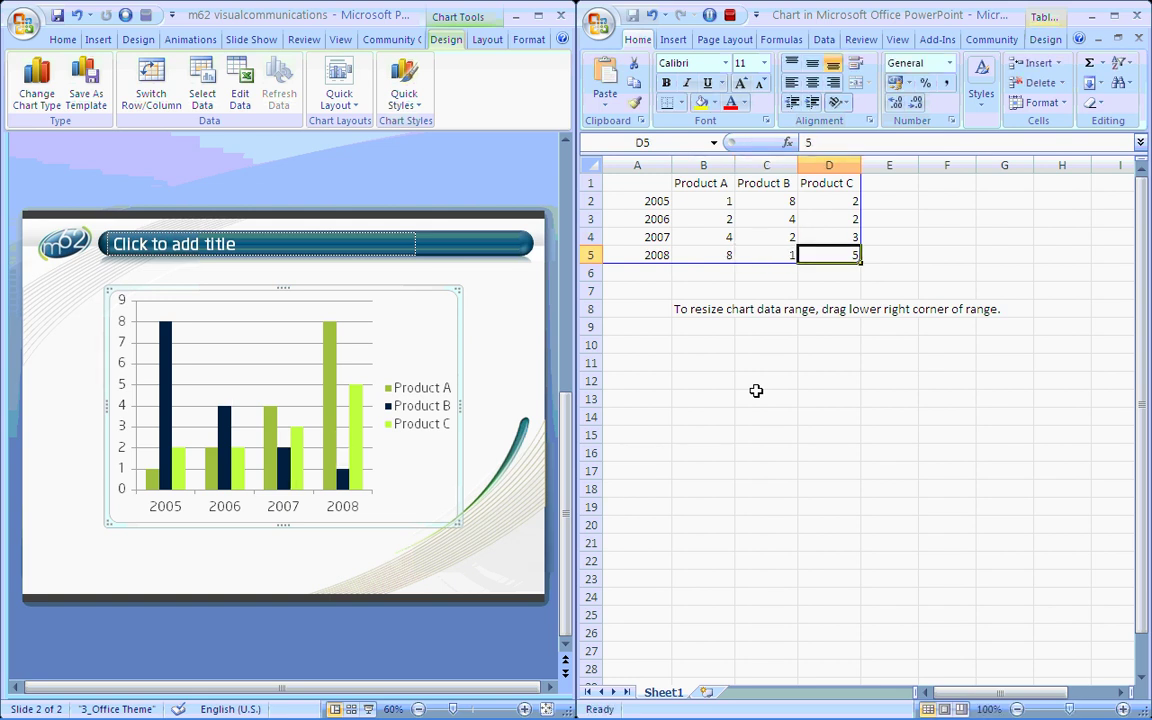
Enter 3 for every year of Product C in D2:D5
{"action": "key", "text": "Up"}
{"action": "key", "text": "Up"}
{"action": "key", "text": "Up"}
{"action": "type", "text": "3"}
{"action": "key", "text": "Return"}
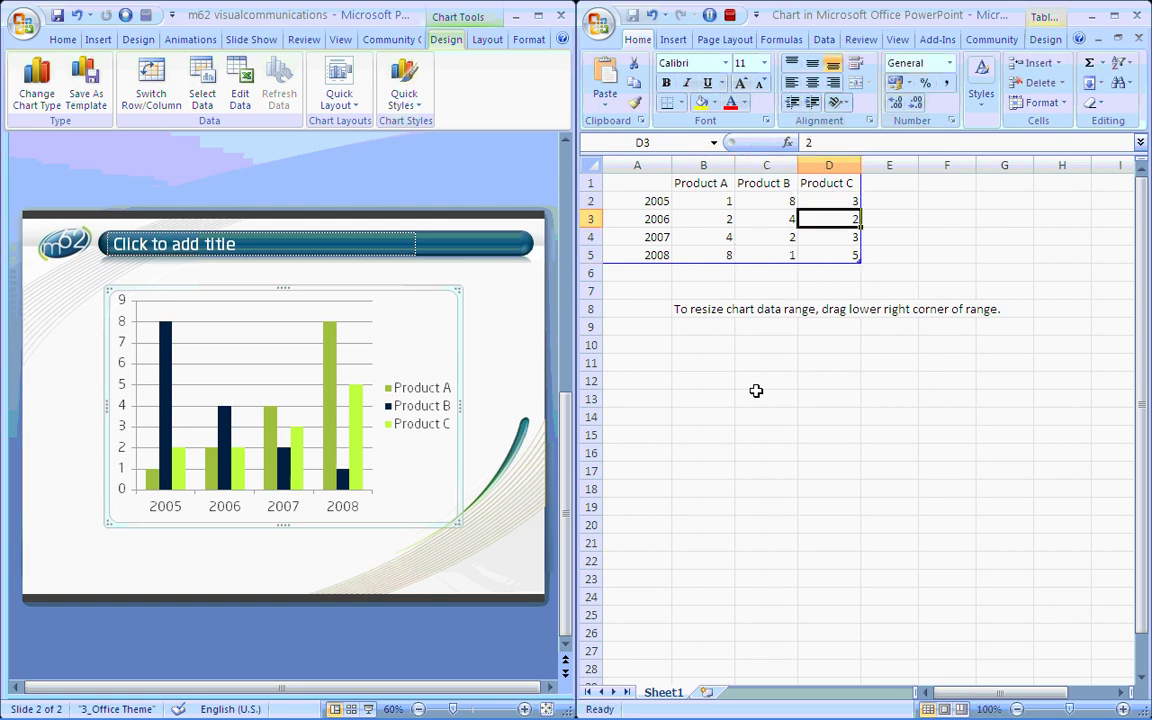
{"action": "type", "text": "3"}
{"action": "key", "text": "Return"}
{"action": "type", "text": "3"}
{"action": "key", "text": "Return"}
{"action": "type", "text": "3"}
{"action": "key", "text": "Tab"}
{"action": "key", "text": "Tab"}
{"action": "key", "text": "Tab"}
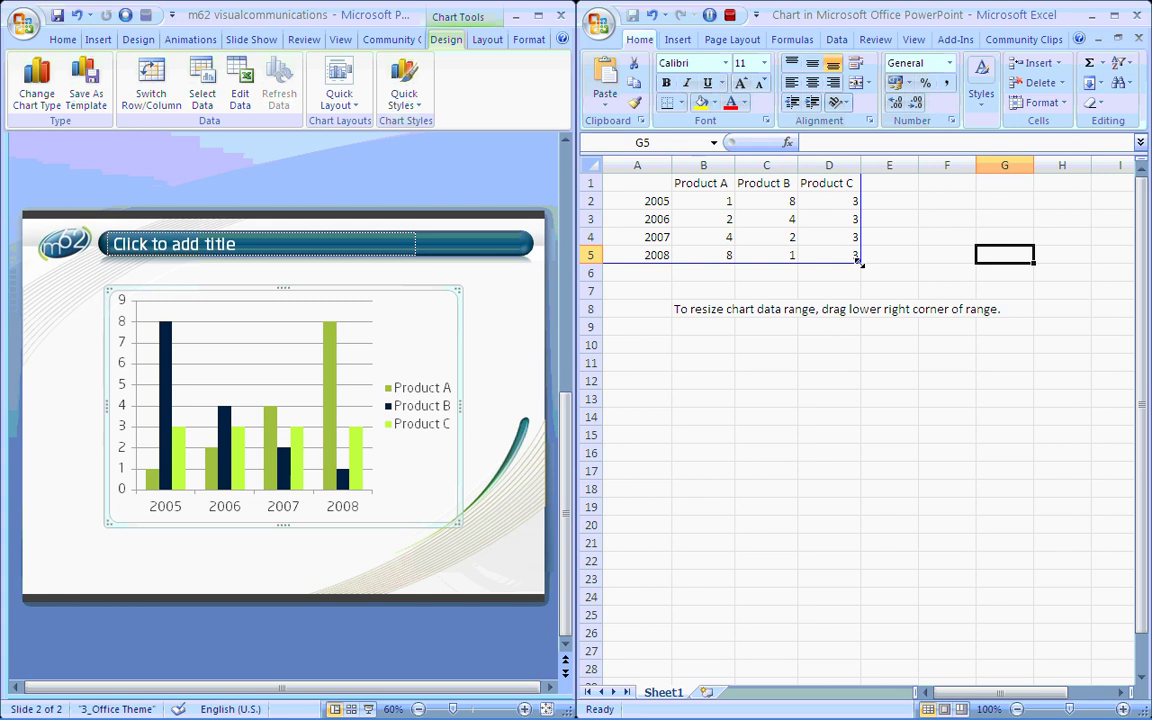
{"action": "left_click_drag", "start_coordinate": [858, 261], "coordinate": [918, 263]}
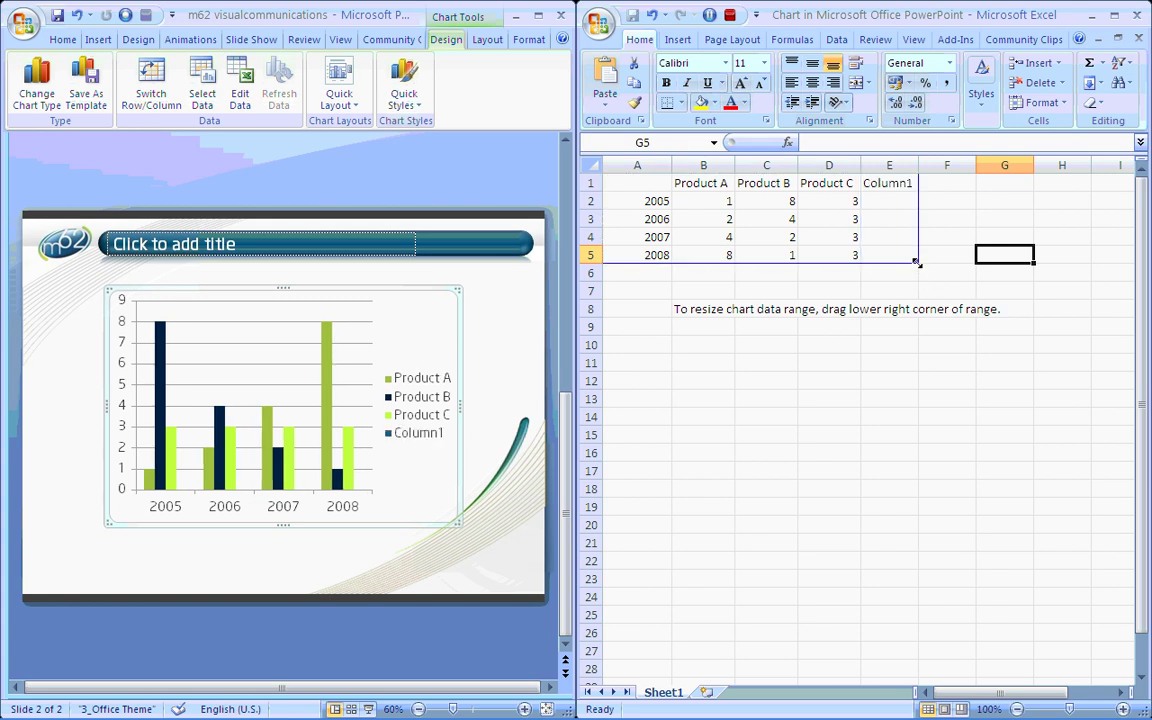
Drag the data range down to row 6 and select the Column1 heading in E1
{"action": "left_click_drag", "start_coordinate": [918, 263], "coordinate": [913, 277]}
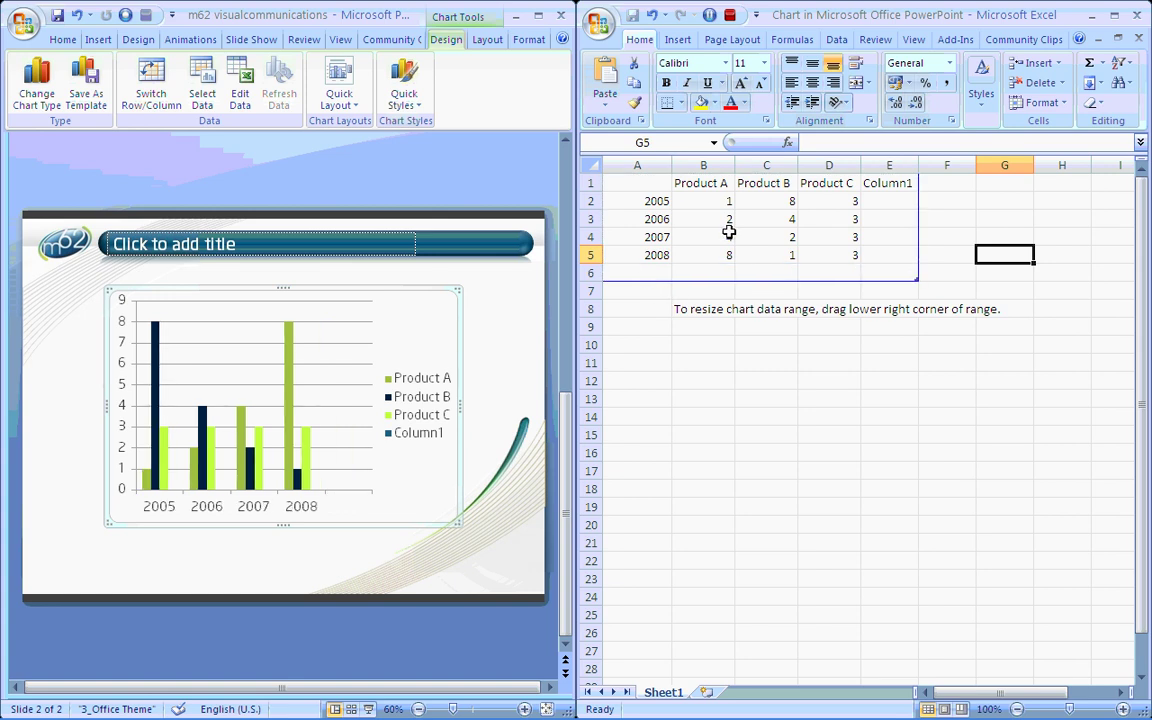
{"action": "left_click", "coordinate": [889, 189]}
Name the new series Product D in E1 and add 2009 as the category in A6
{"action": "type", "text": "Produ"}
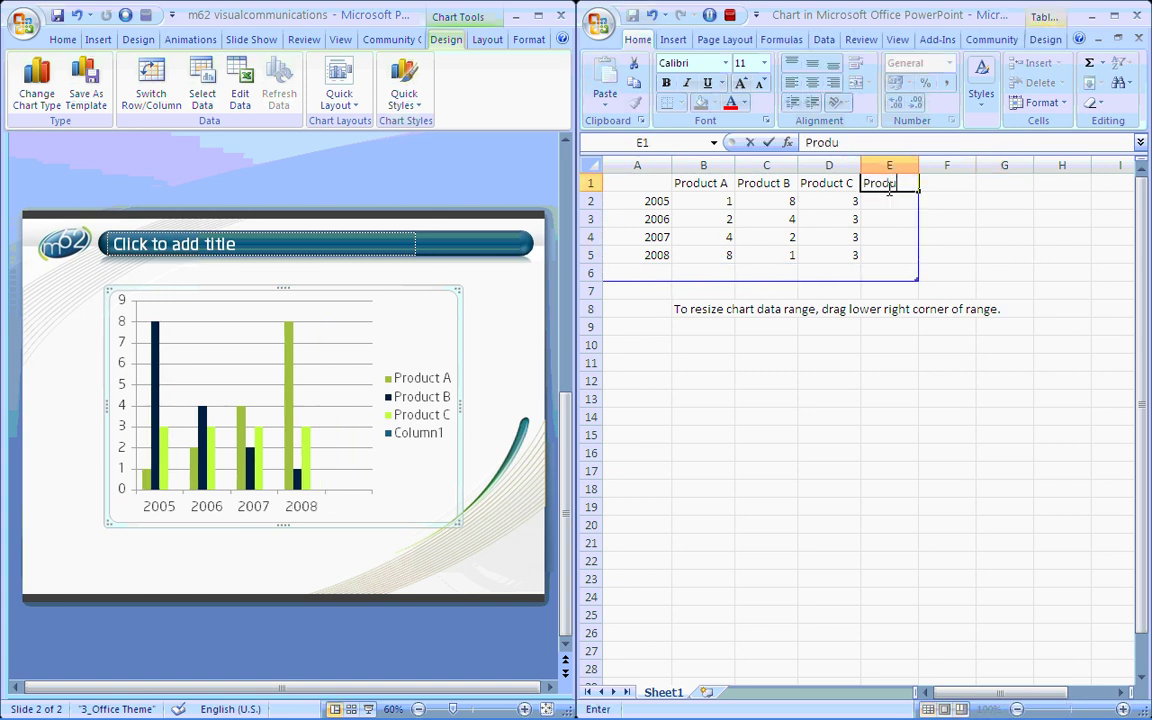
{"action": "type", "text": "ct D"}
{"action": "left_click", "coordinate": [651, 273]}
{"action": "type", "text": "2009"}
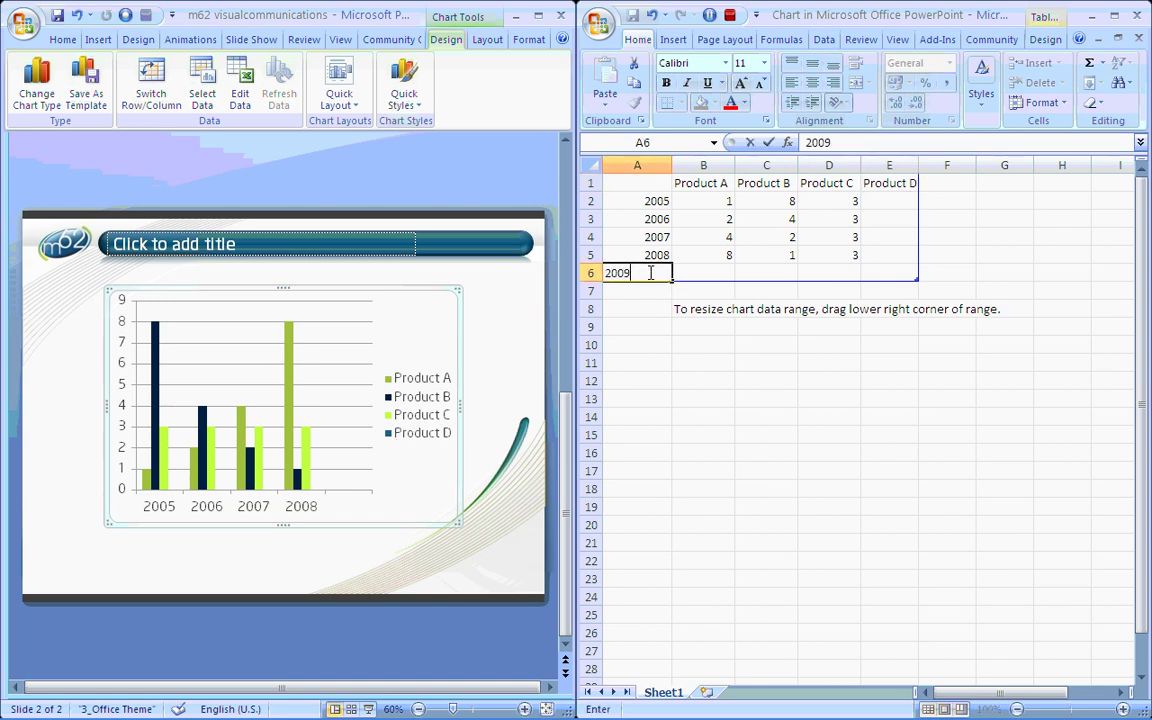
{"action": "key", "text": "Return"}
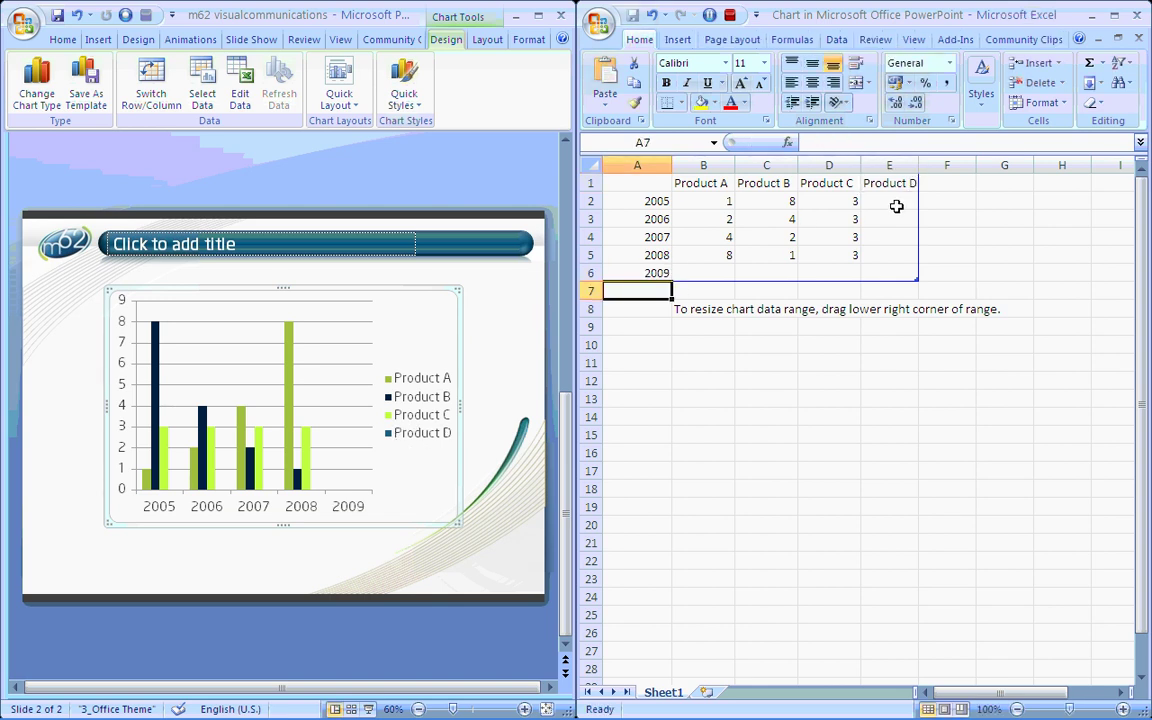
Enter Product D's 2005–2008 values 0, 0, 4, 8 in E2:E5
{"action": "left_click", "coordinate": [893, 204]}
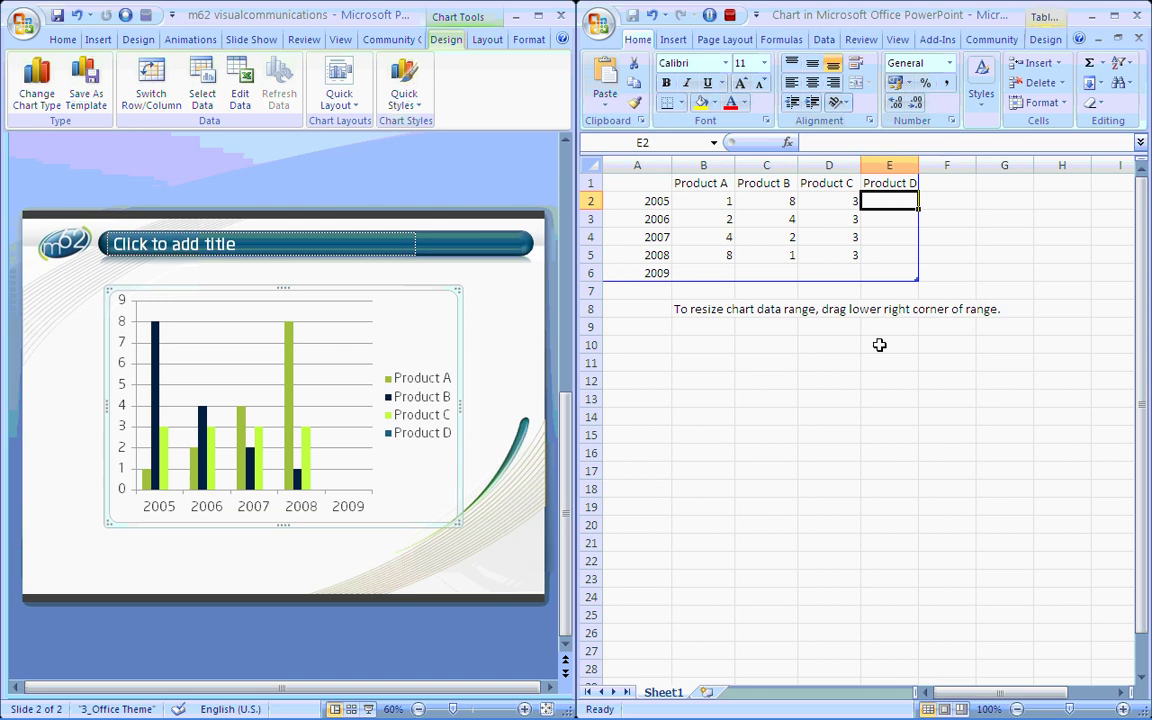
{"action": "type", "text": "0"}
{"action": "key", "text": "Return"}
{"action": "type", "text": "0"}
{"action": "key", "text": "Return"}
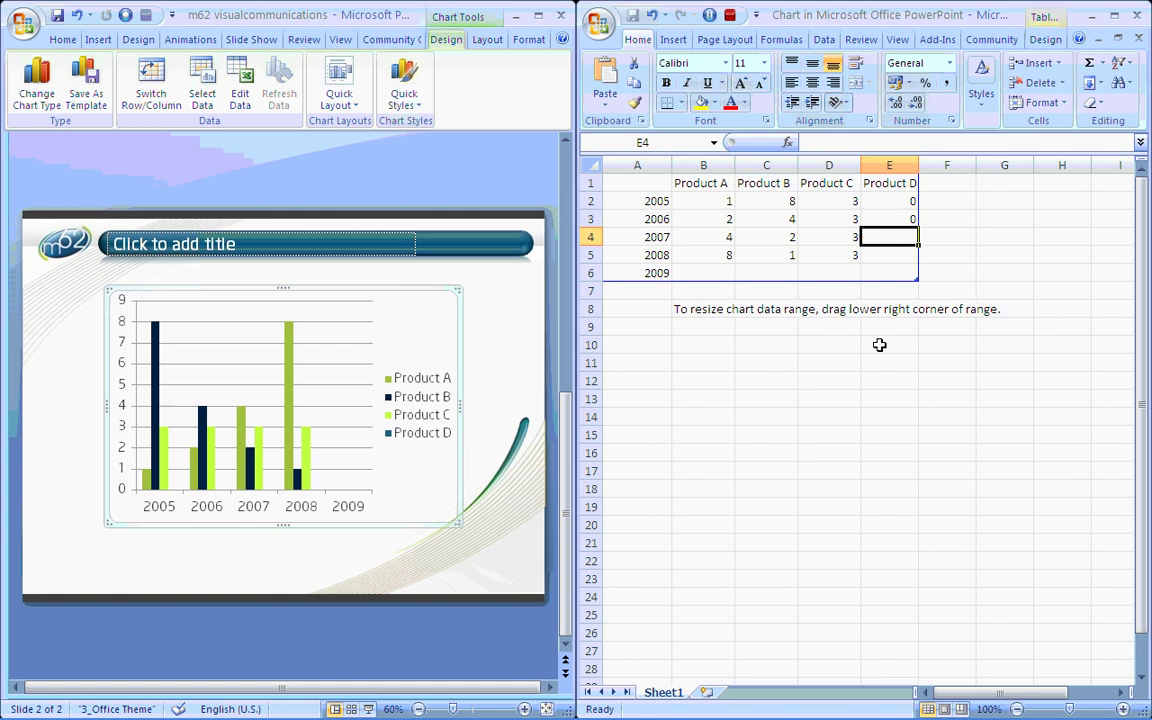
{"action": "type", "text": "4"}
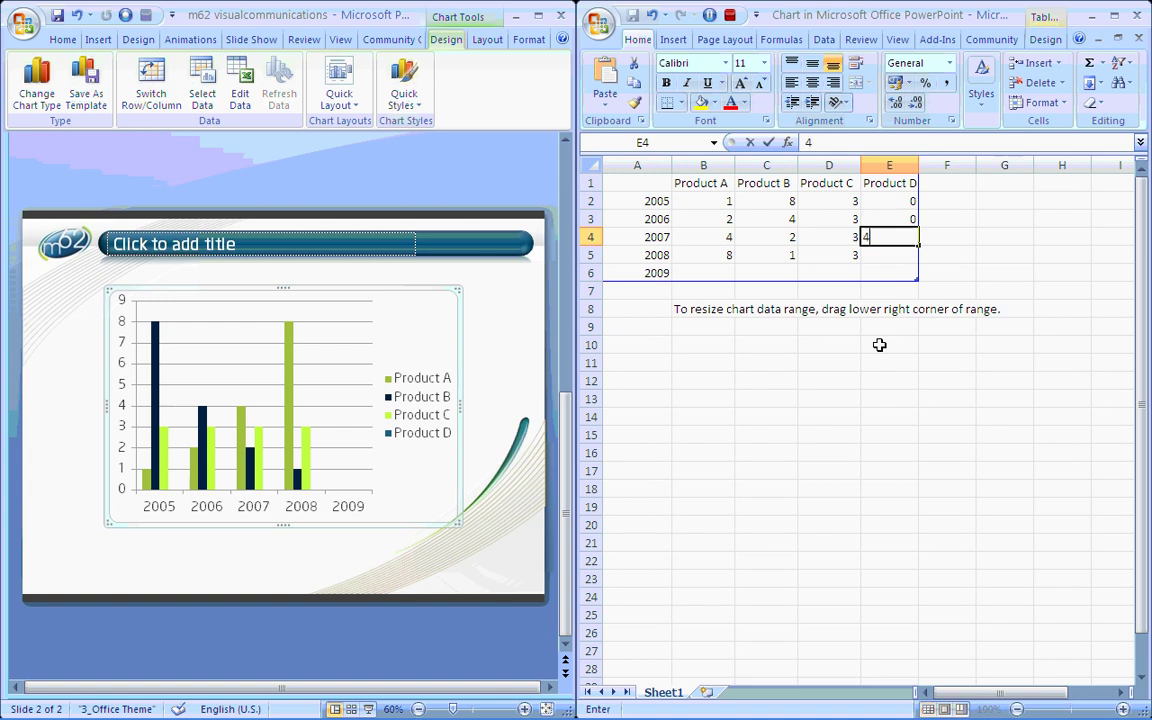
{"action": "key", "text": "Return"}
{"action": "type", "text": "8"}
{"action": "key", "text": "Return"}
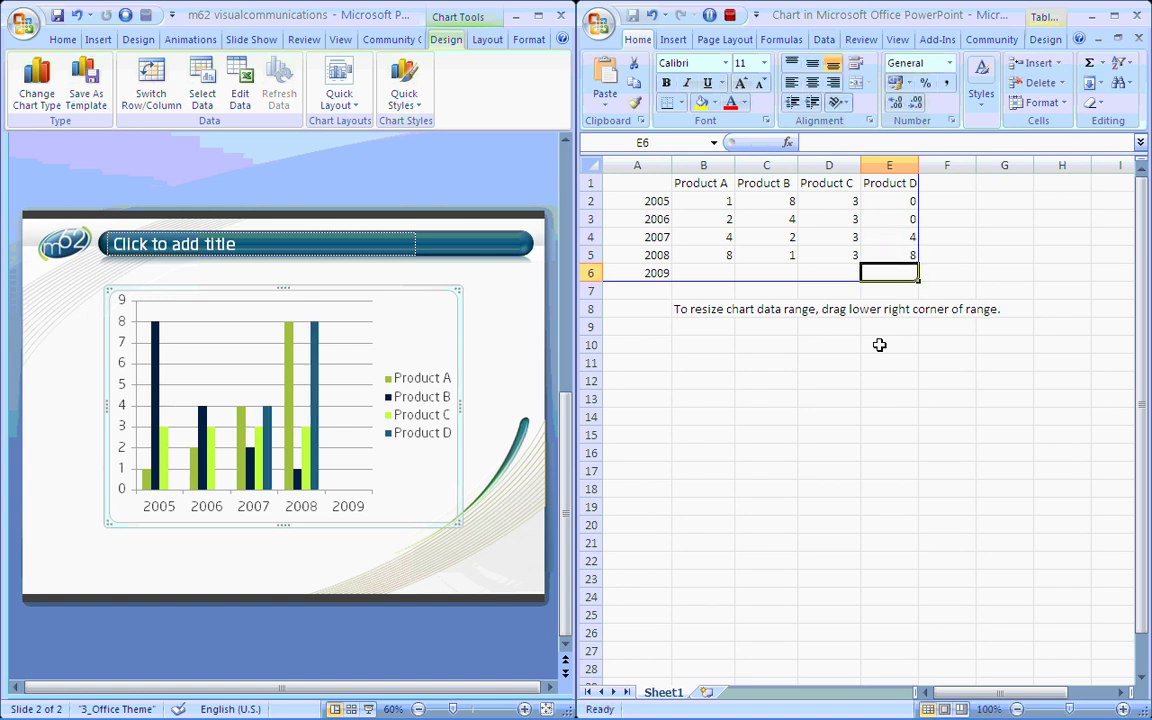
Fill the 2009 row with 10, 0, 3 and 14 for Products A–D
{"action": "left_click", "coordinate": [708, 270]}
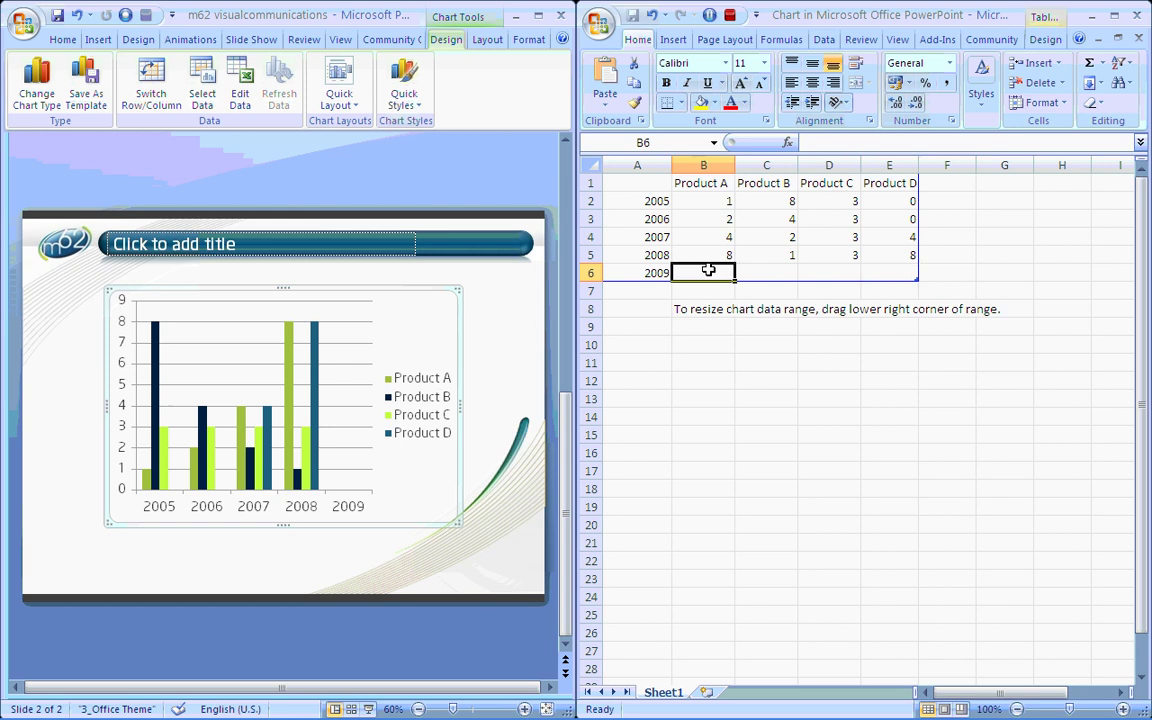
{"action": "type", "text": "10"}
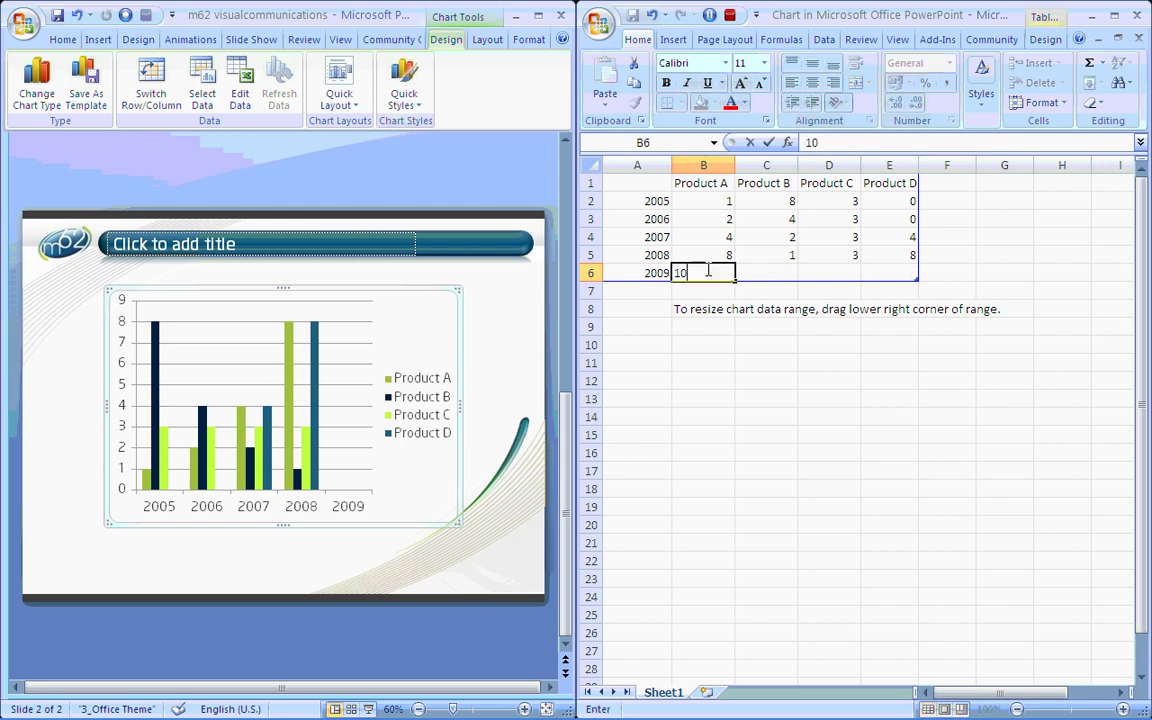
{"action": "key", "text": "Tab"}
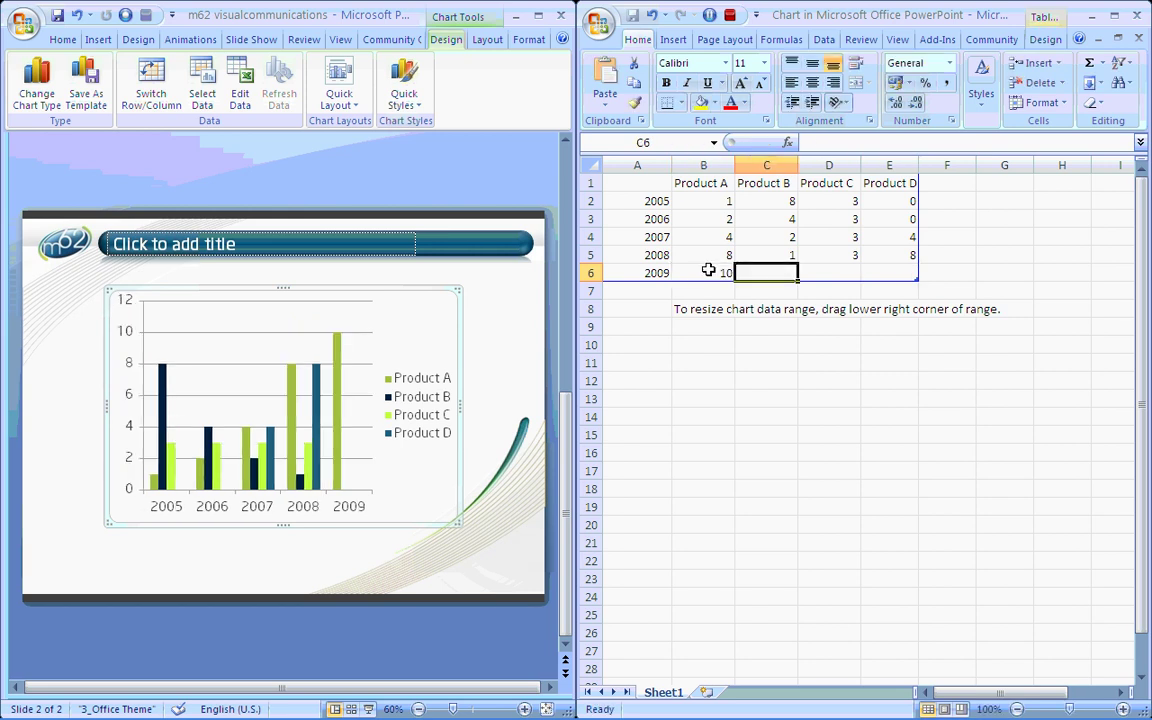
{"action": "type", "text": "0"}
{"action": "key", "text": "Tab"}
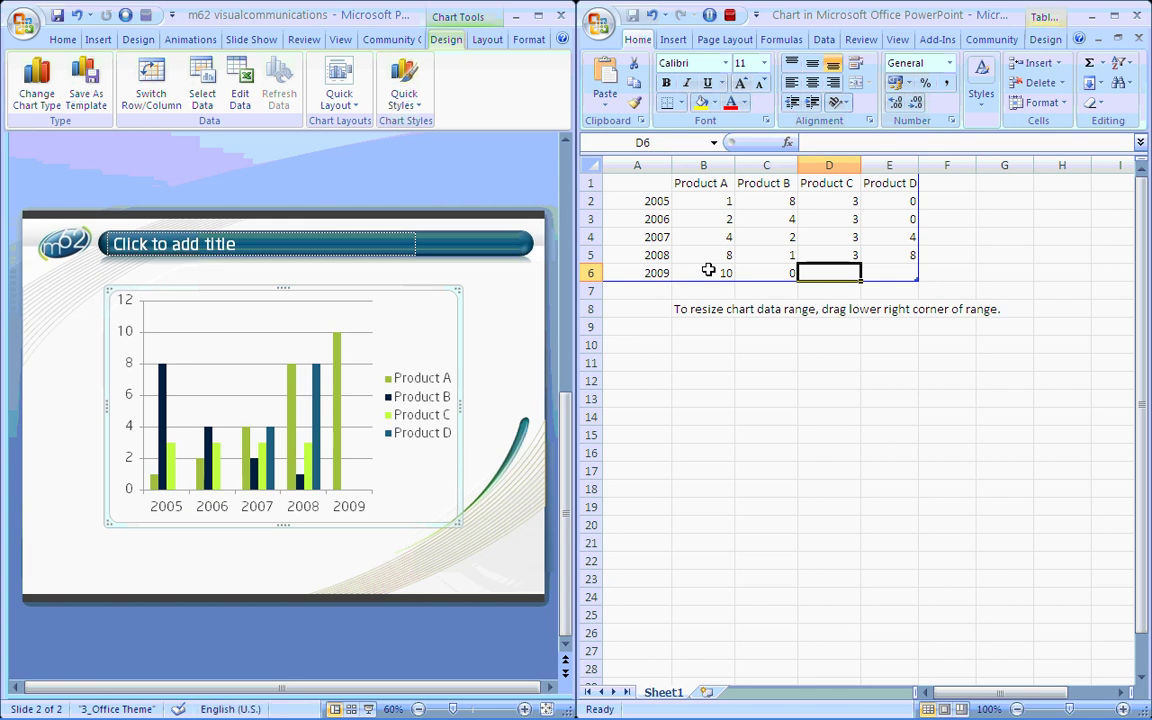
{"action": "type", "text": "3"}
{"action": "key", "text": "Tab"}
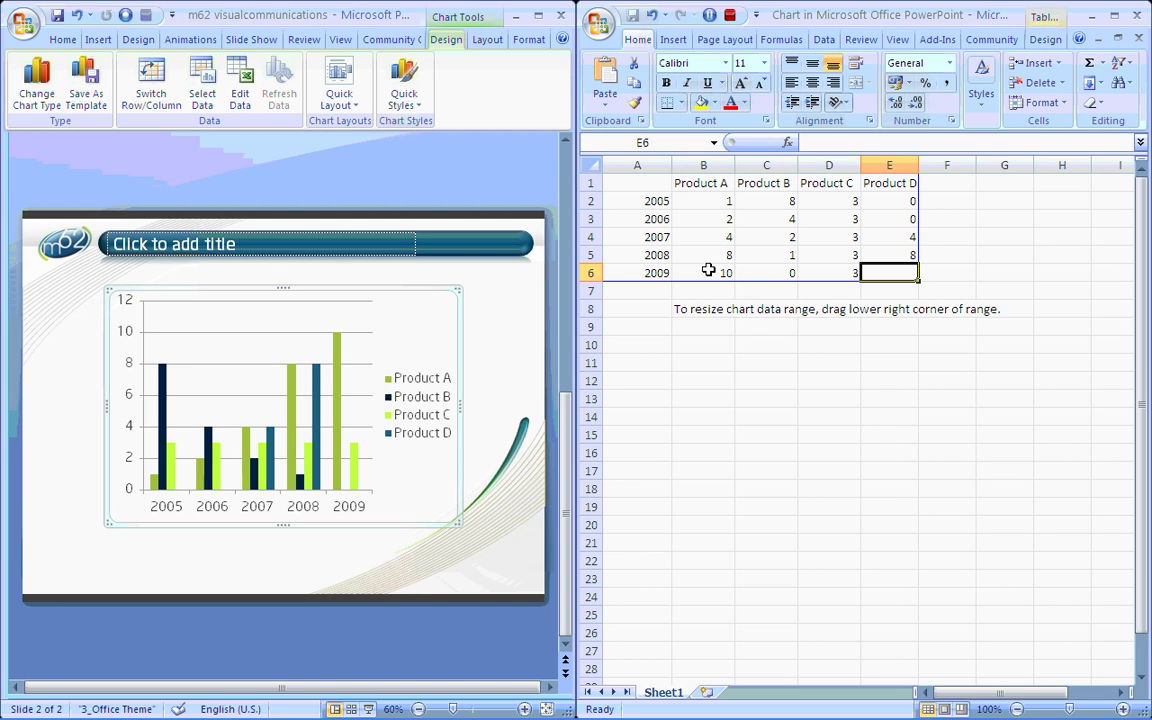
{"action": "type", "text": "14"}
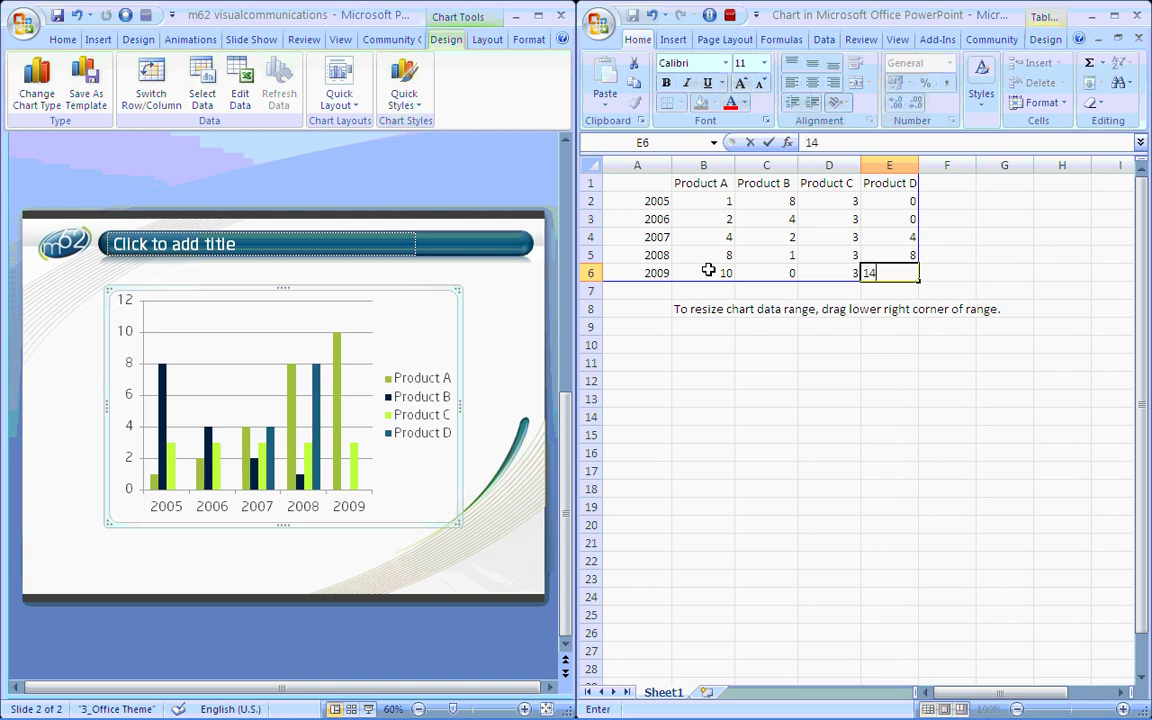
{"action": "left_click", "coordinate": [757, 366]}
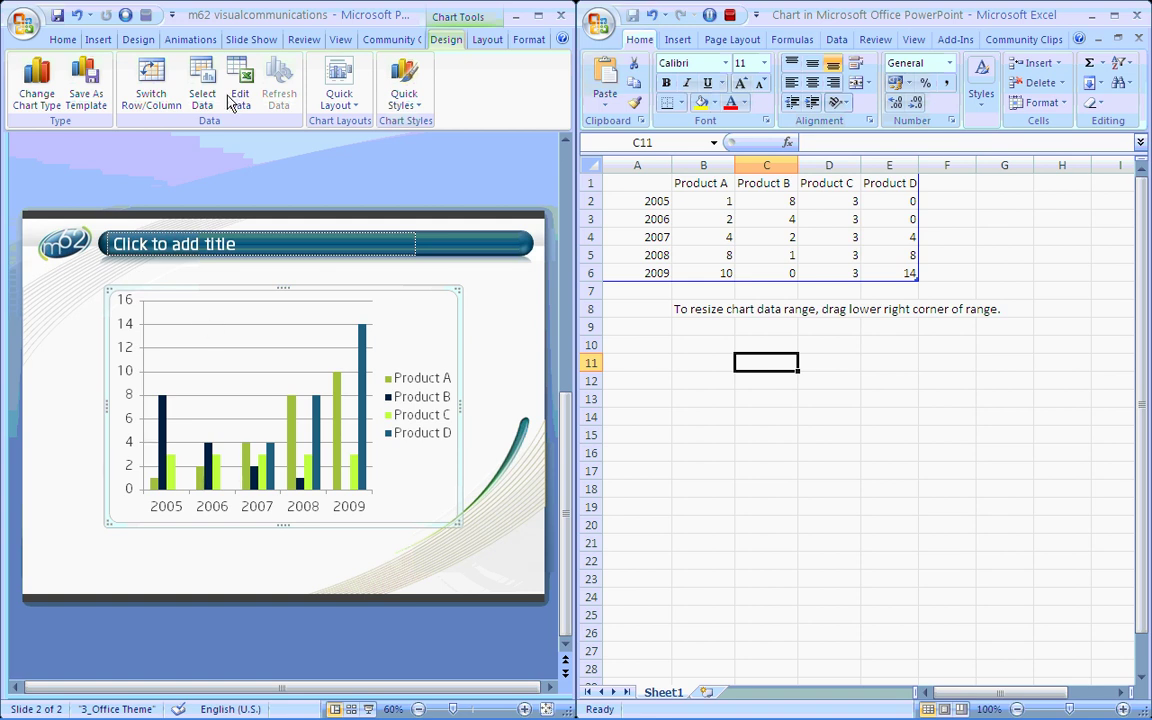
Close the Excel data window to return to the slide
{"action": "left_click", "coordinate": [1140, 18]}
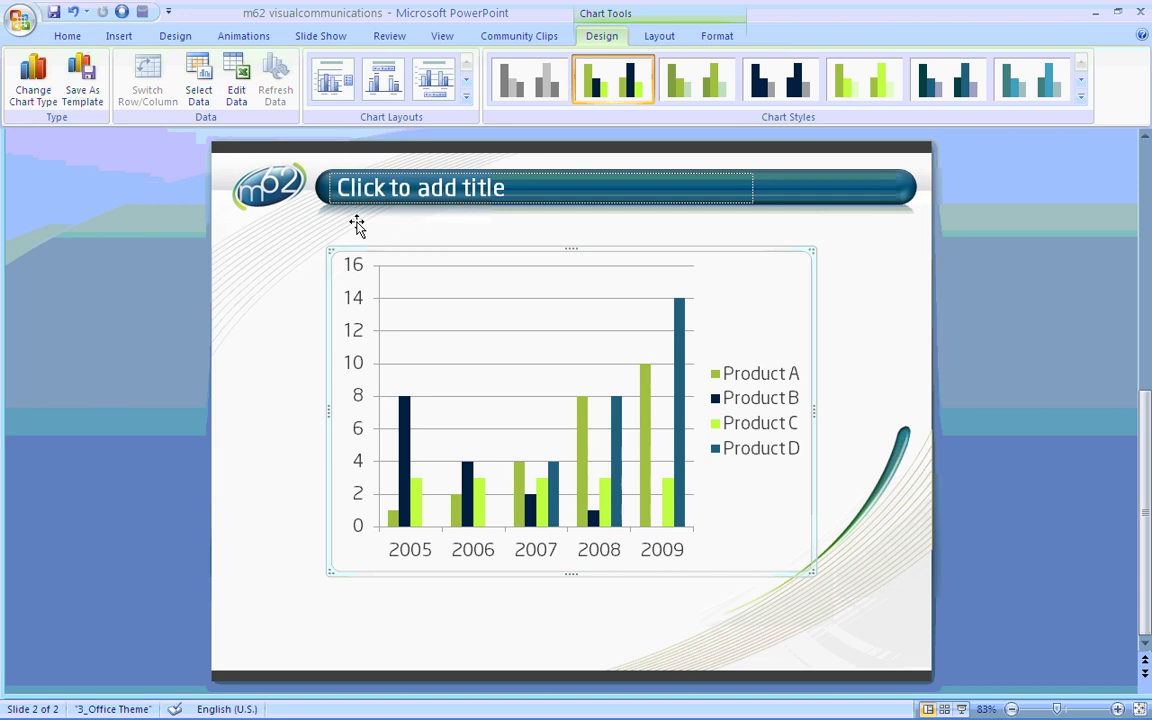
Move the chart up-left and drag its bottom-right corner outward to enlarge it
{"action": "left_click_drag", "start_coordinate": [357, 225], "coordinate": [357, 225]}
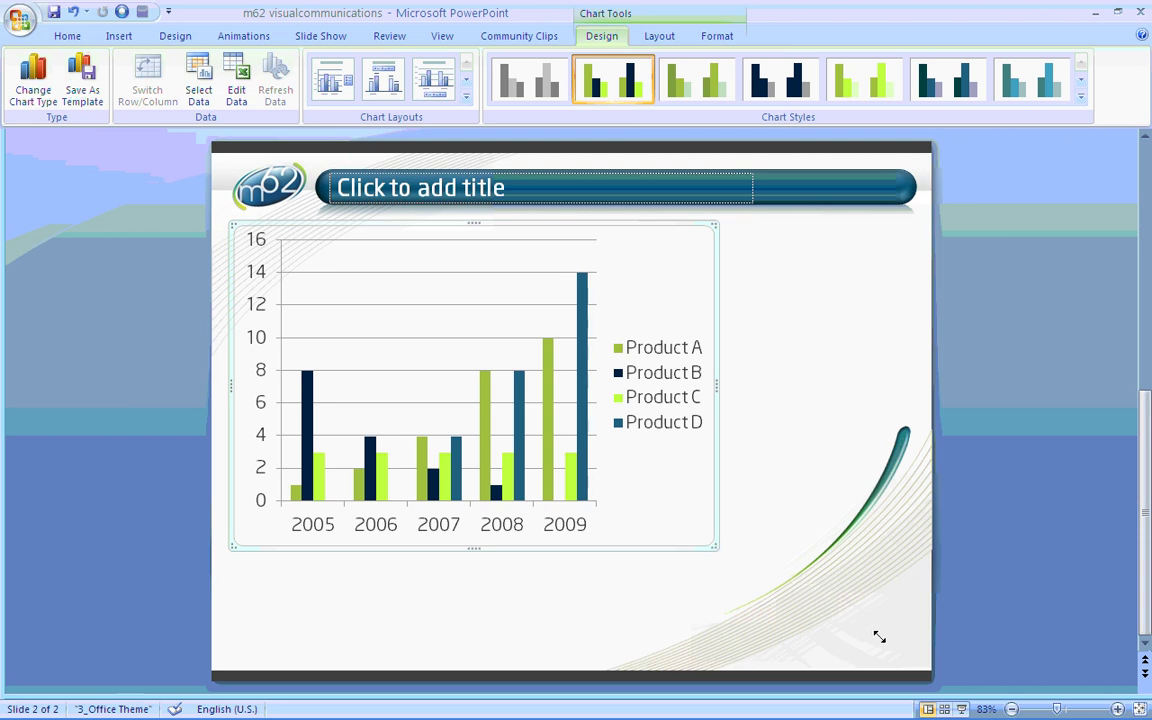
{"action": "left_click_drag", "start_coordinate": [715, 546], "coordinate": [879, 641]}
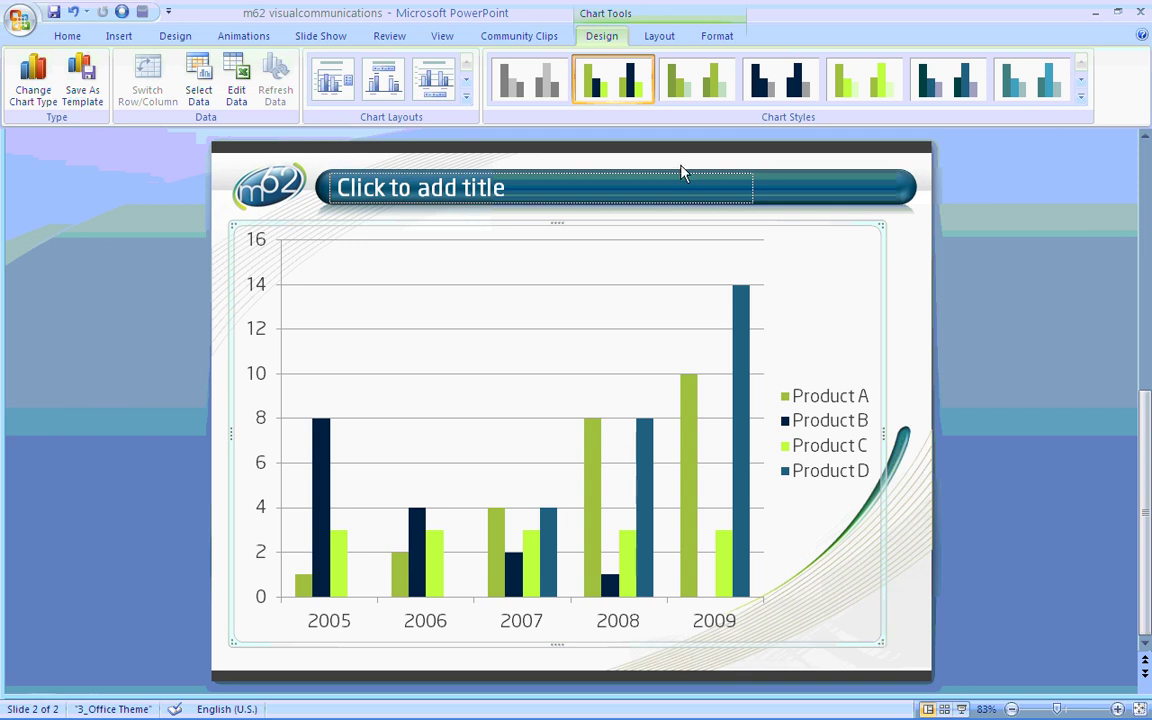
{"action": "left_click", "coordinate": [659, 38]}
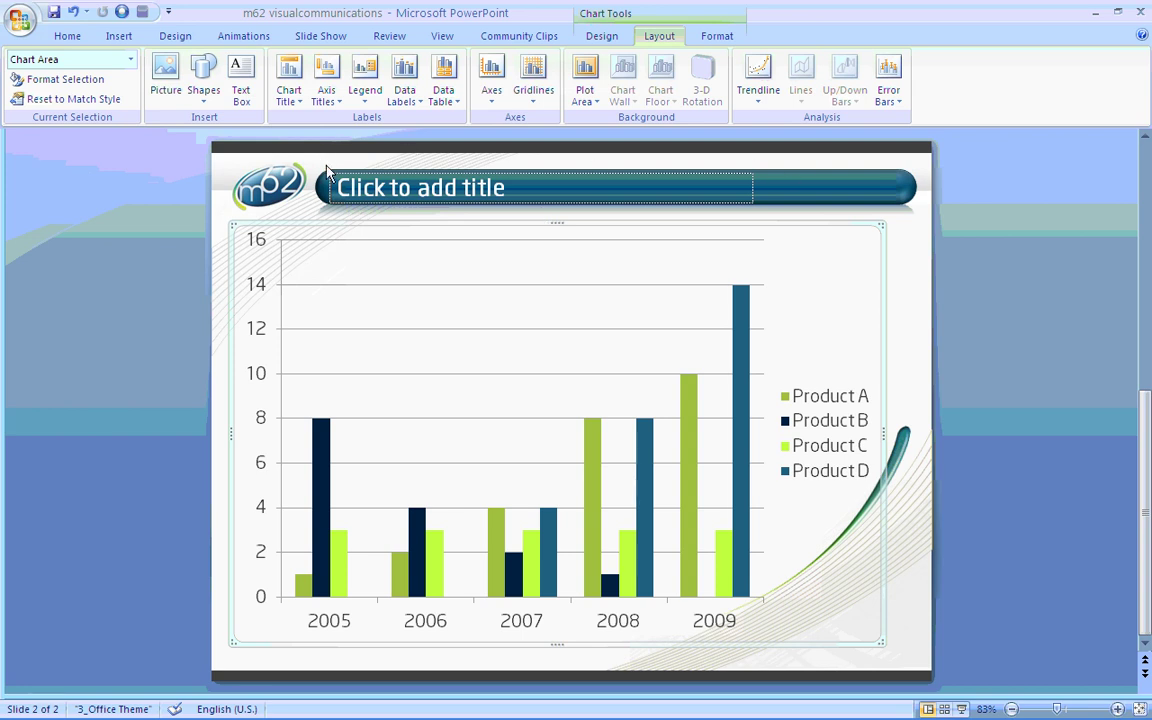
Add a horizontal vertical-axis title reading 'Revenue ($m)', split over two lines
{"action": "left_click", "coordinate": [338, 107]}
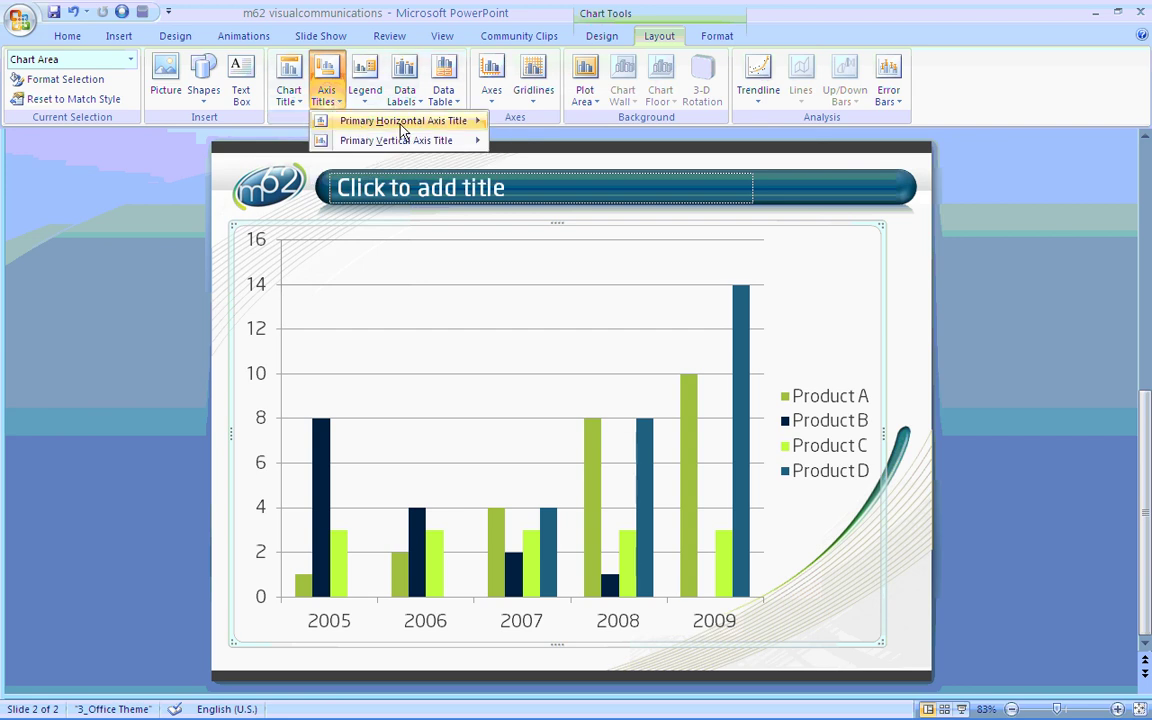
{"action": "mouse_move", "coordinate": [447, 127]}
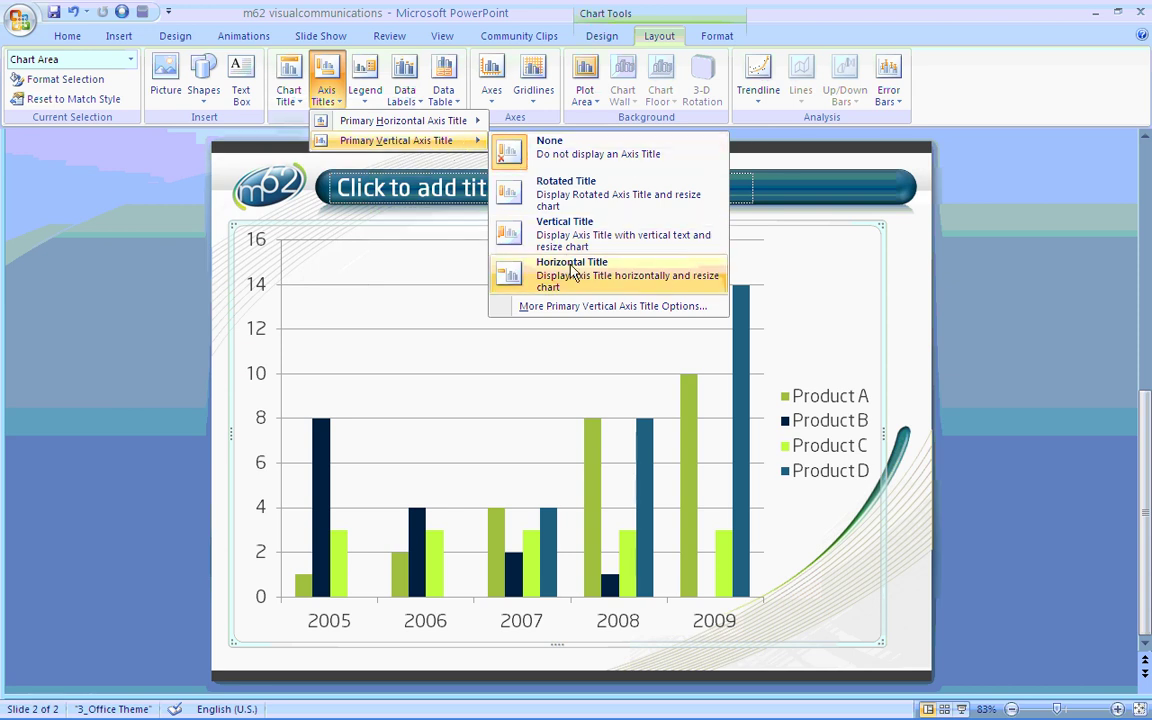
{"action": "left_click", "coordinate": [572, 272]}
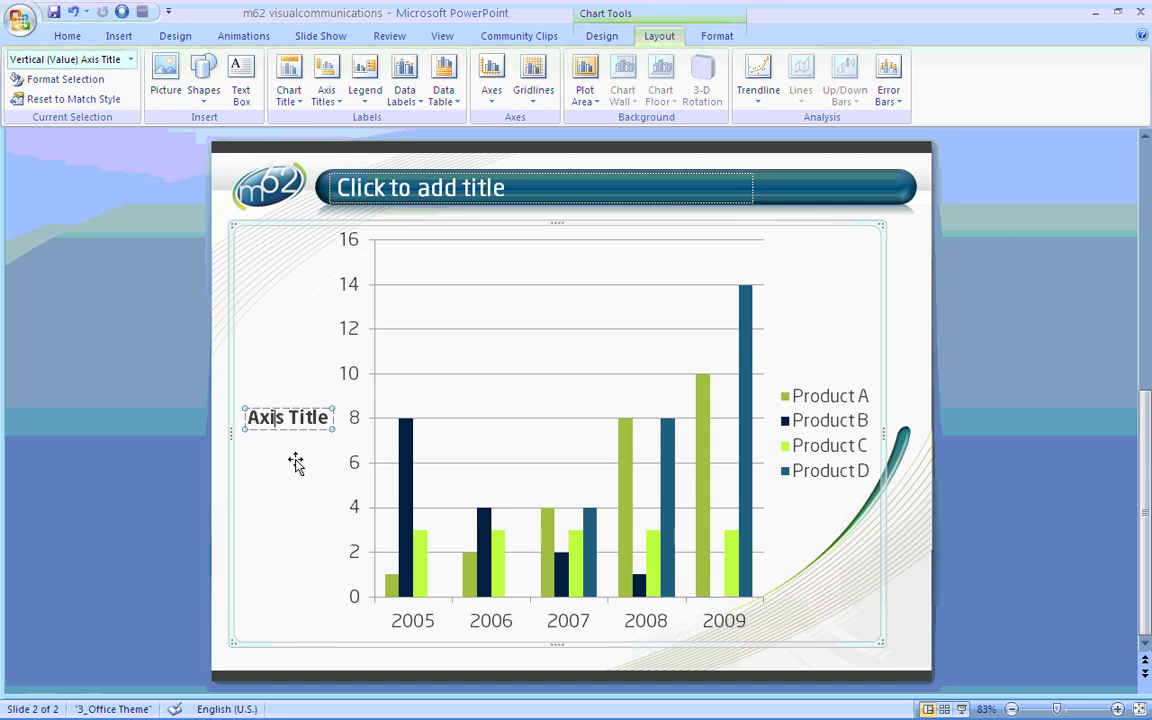
{"action": "left_click", "coordinate": [248, 418]}
{"action": "left_click_drag", "start_coordinate": [248, 418], "coordinate": [329, 418]}
{"action": "type", "text": "Revenue"}
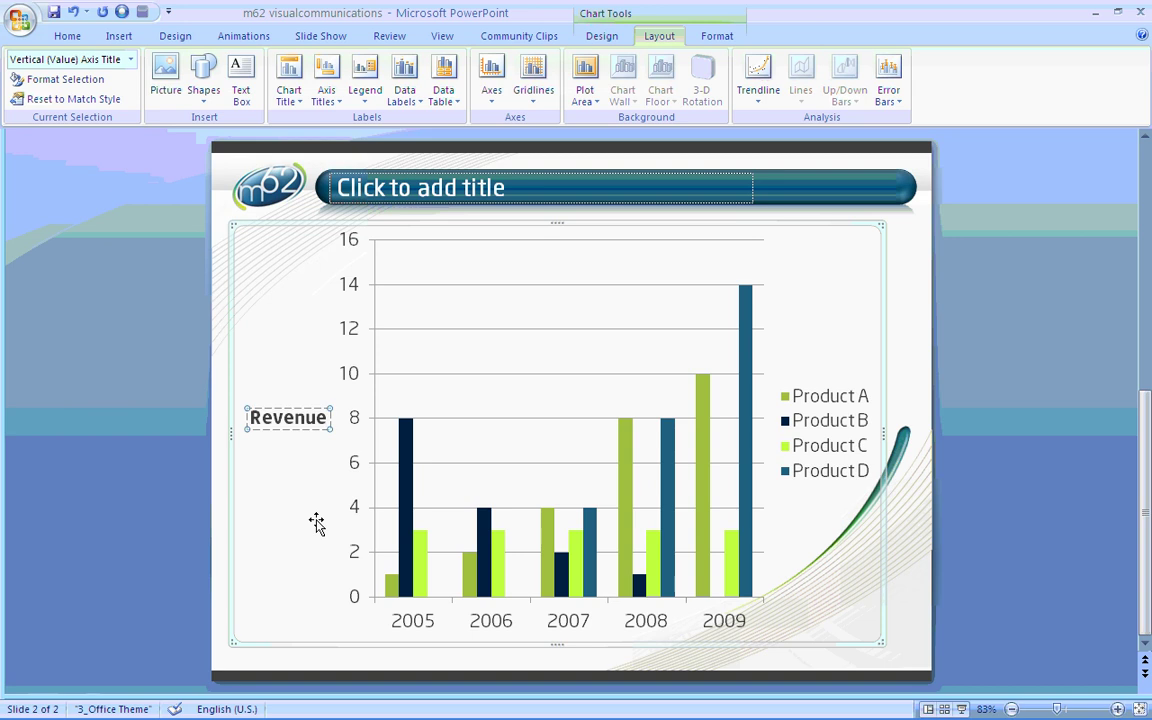
{"action": "key", "text": "Return"}
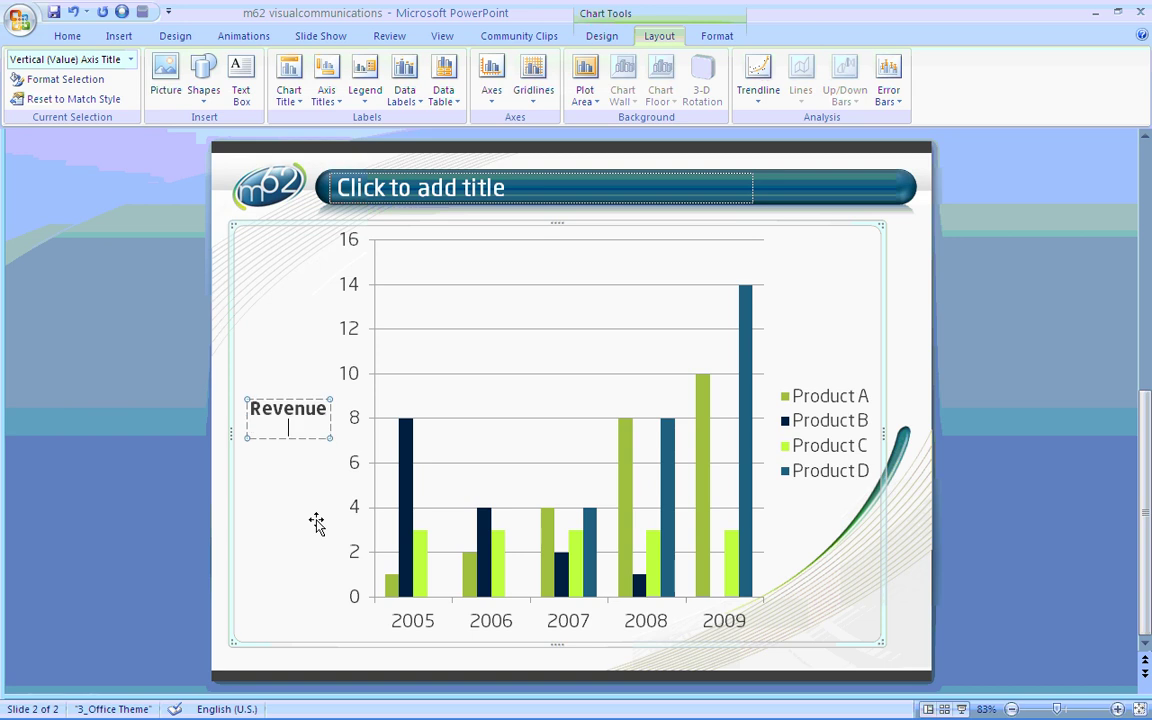
{"action": "type", "text": "($m)"}
{"action": "left_click", "coordinate": [193, 379]}
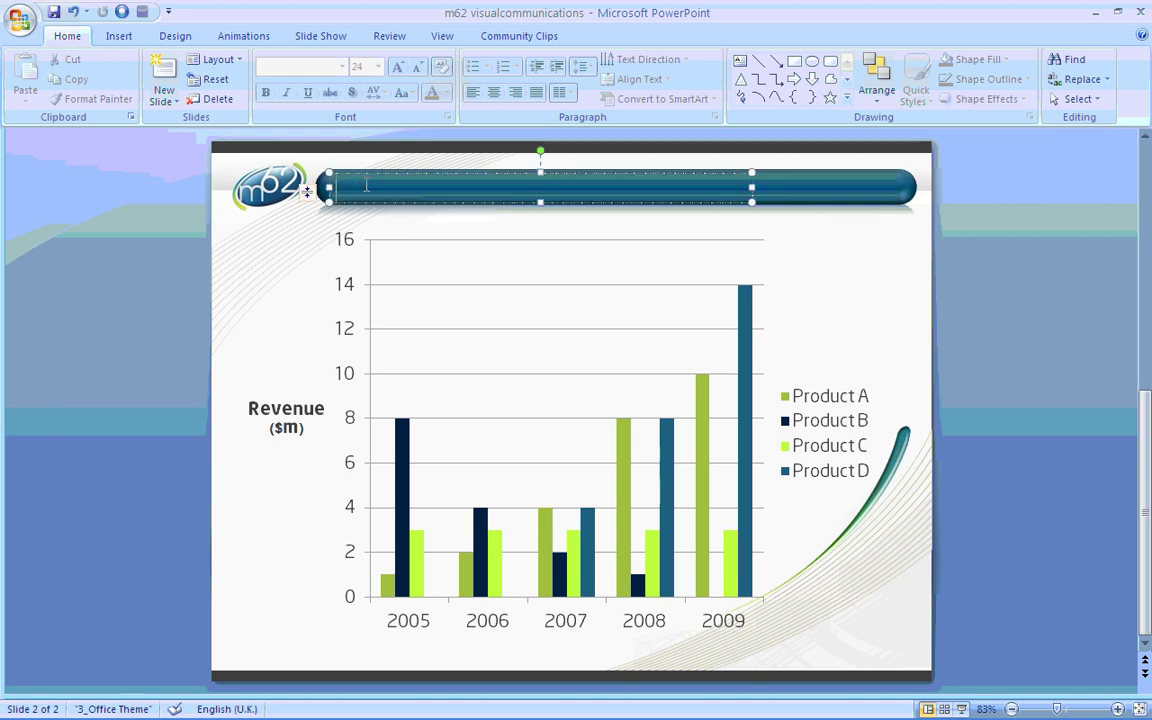
Enter 'Product Revenue 2005-2009' in the slide's title placeholder
{"action": "left_click", "coordinate": [332, 170]}
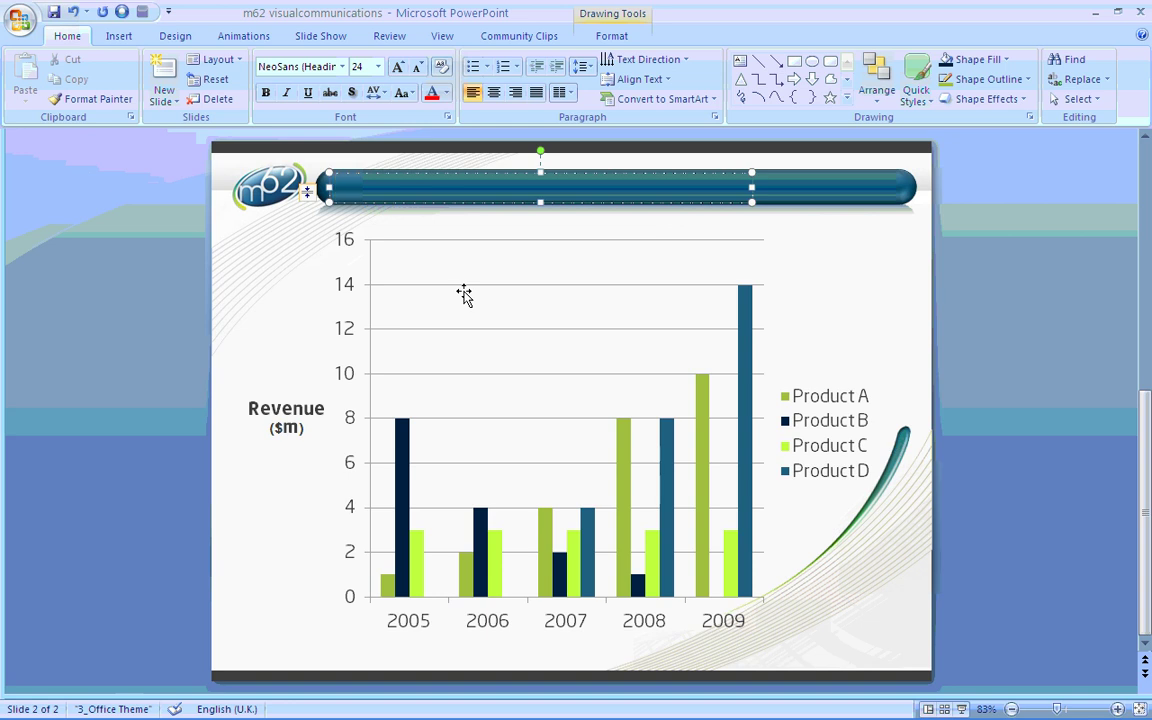
{"action": "type", "text": "R"}
{"action": "key", "text": "BackSpace"}
{"action": "type", "text": "Product Re"}
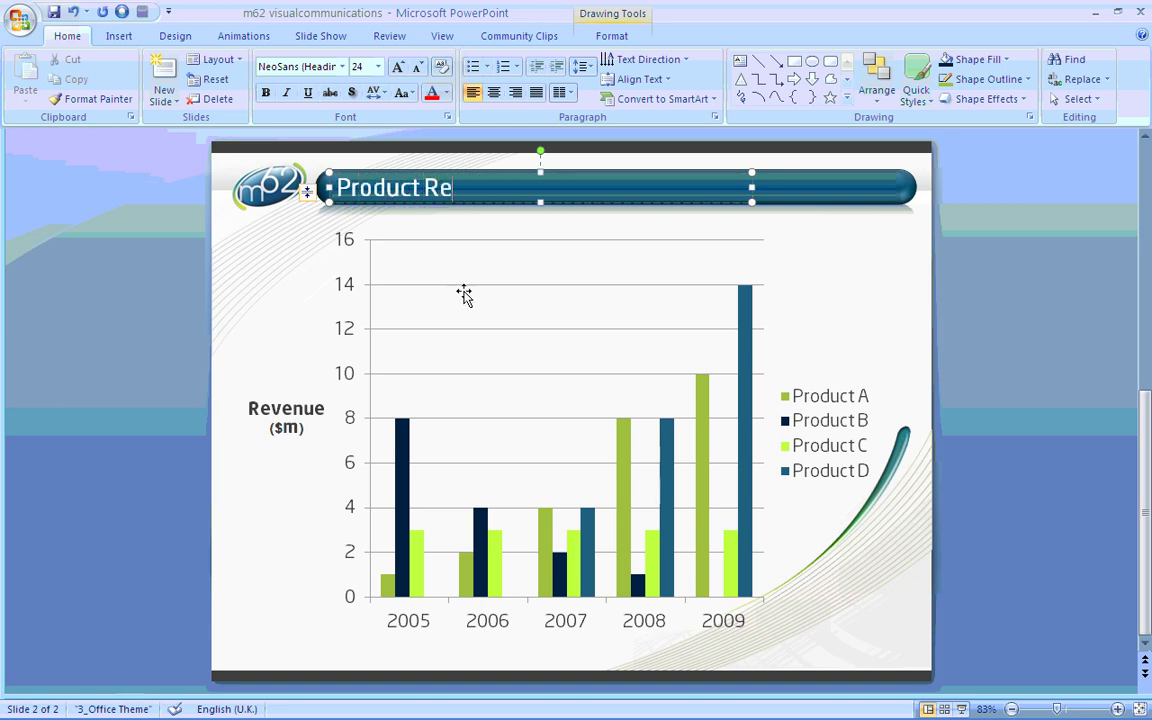
{"action": "type", "text": "venue 2005-2009"}
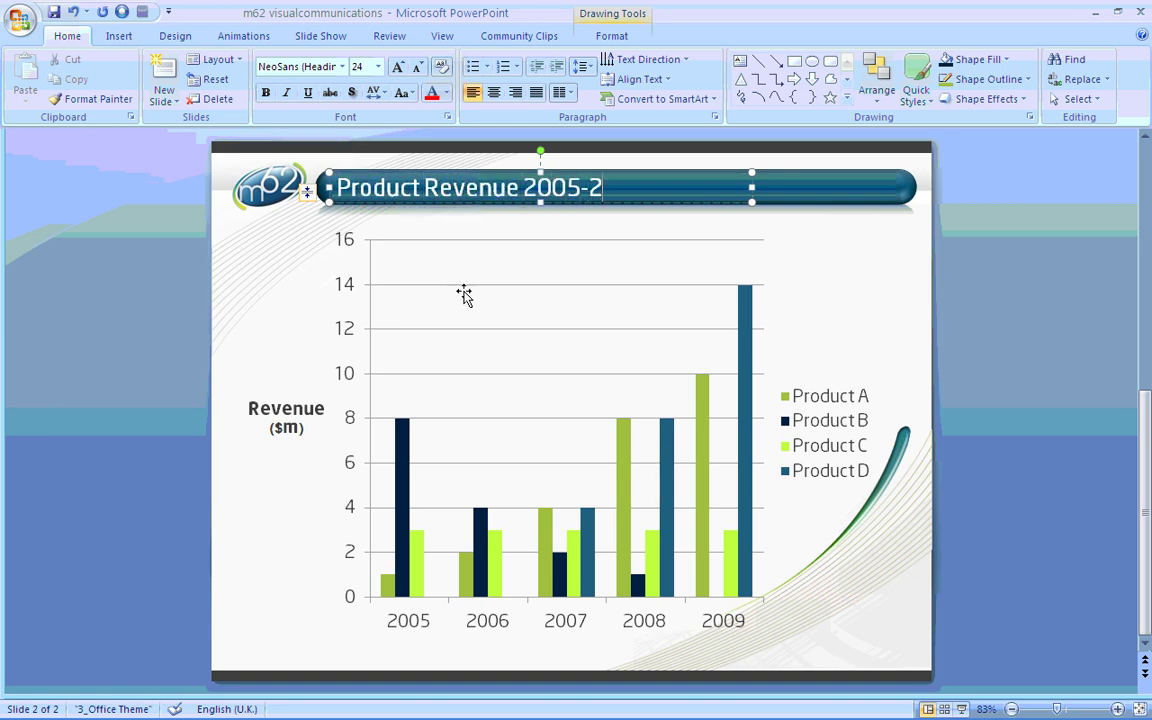
{"action": "left_click", "coordinate": [141, 338]}
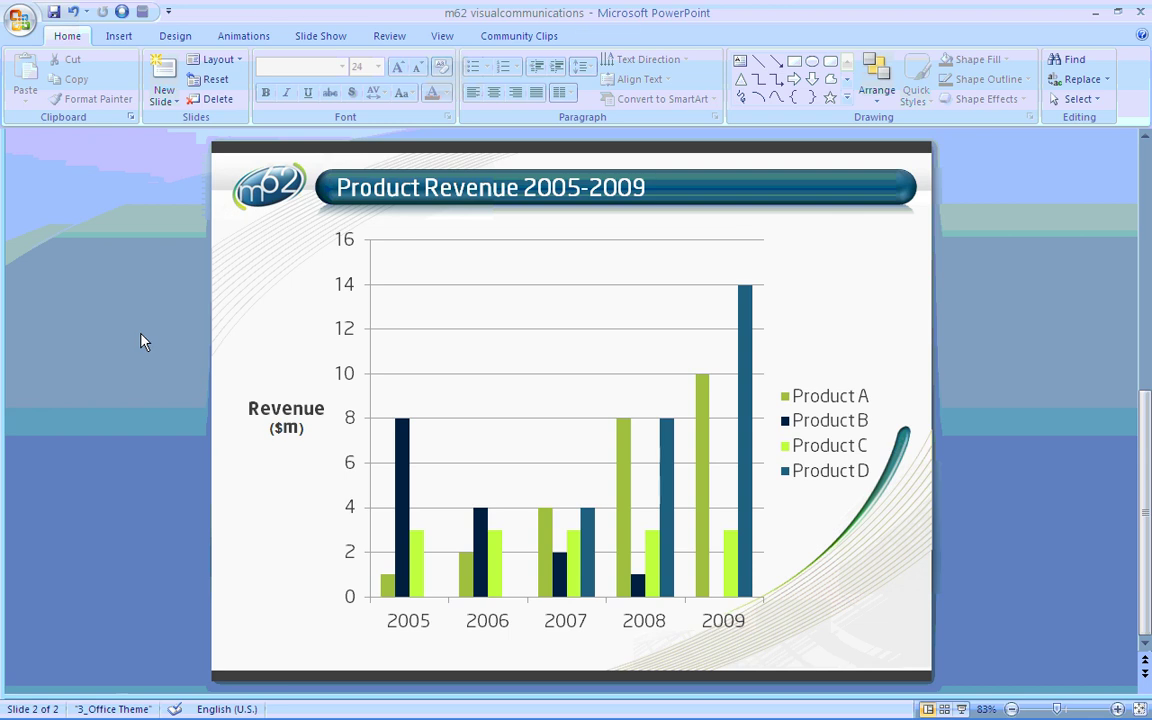